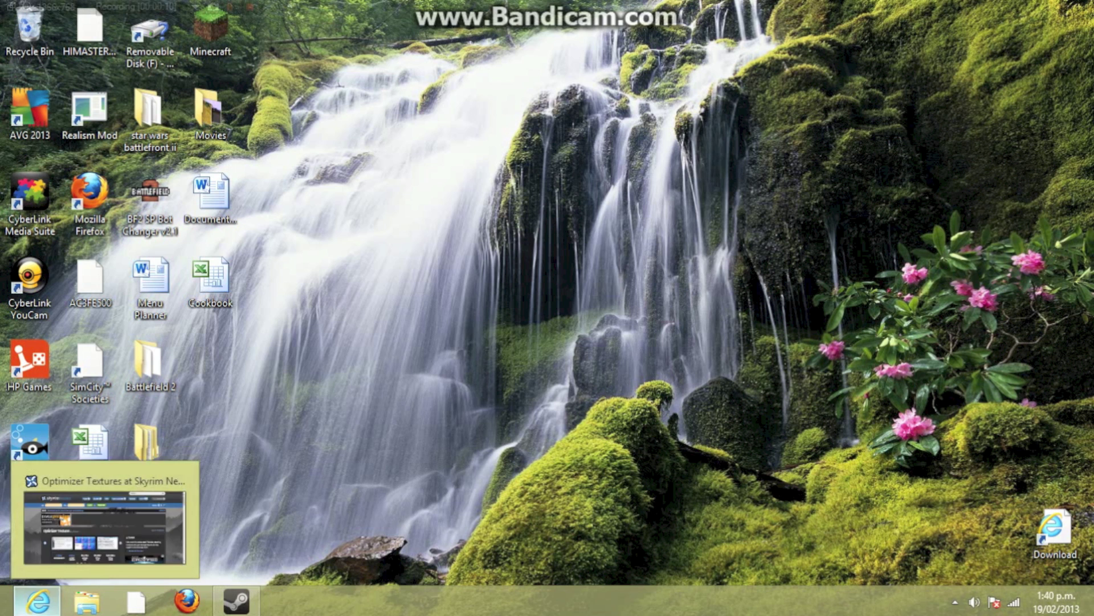
Step: Switch to Internet Explorer and look over the Optimizer Textures mod page on Skyrim Nexus, including its statistics and description
left_click(37, 601)
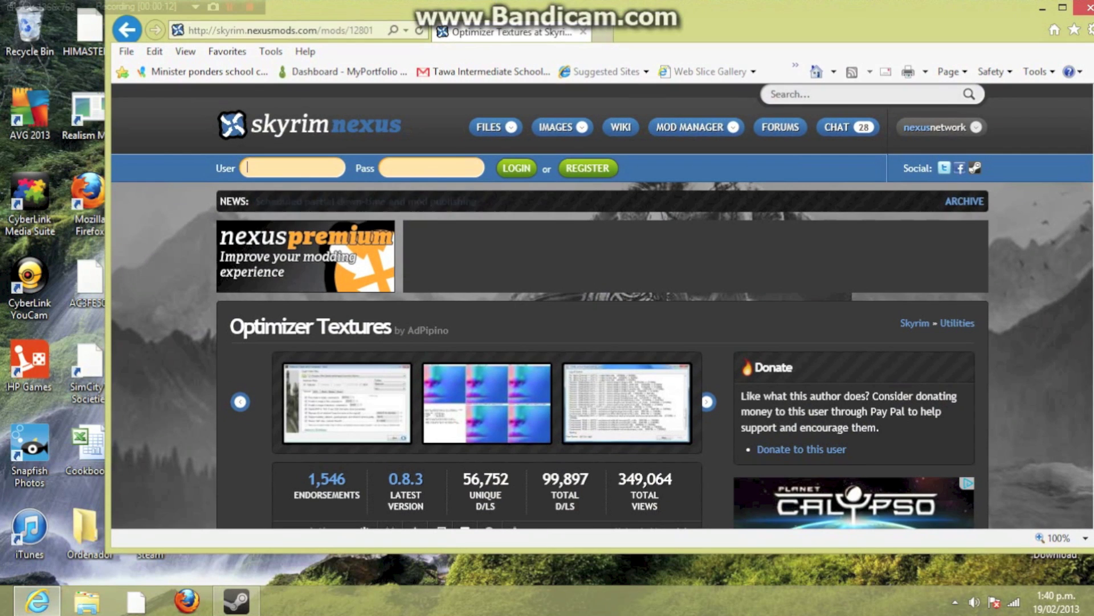
scroll(701, 254, "down", 3)
left_click_drag(741, 22, 694, 22)
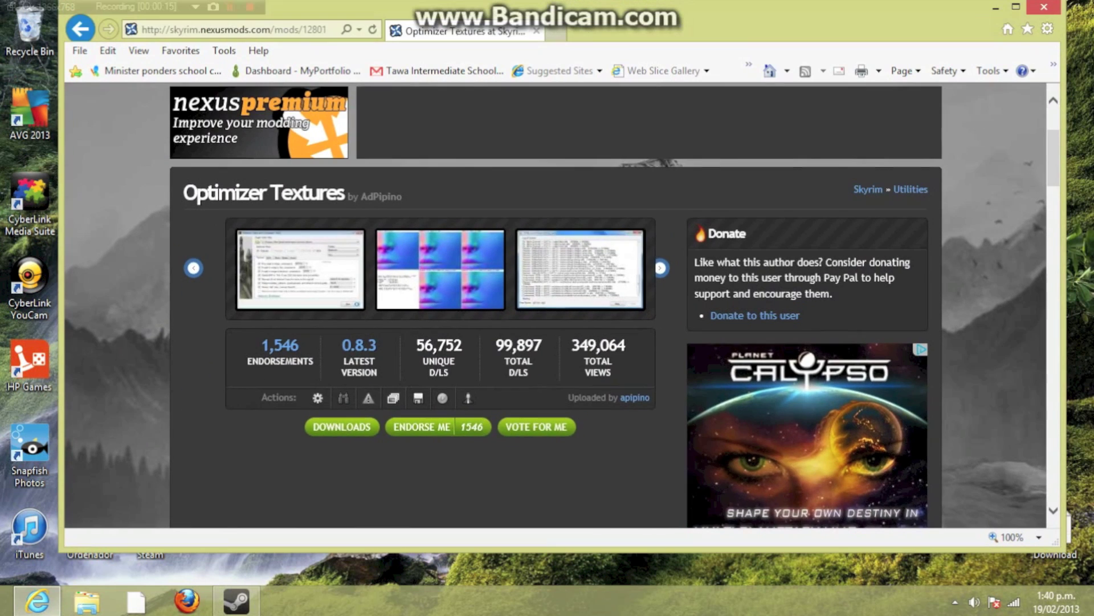
scroll(372, 241, "down", 3)
scroll(372, 240, "up", 3)
scroll(374, 245, "up", 1)
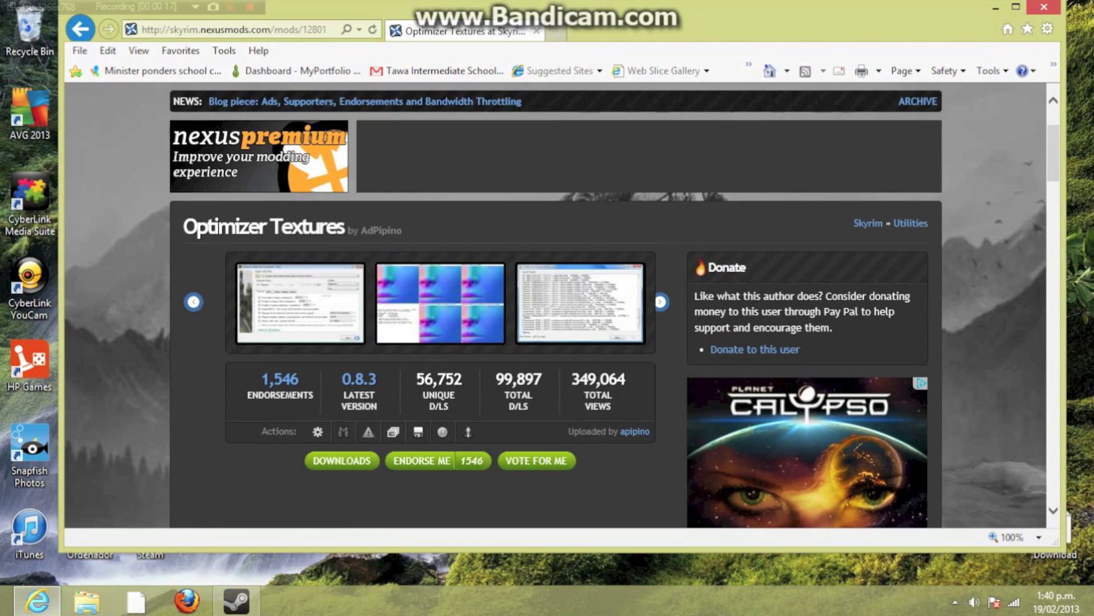
scroll(556, 308, "down", 6)
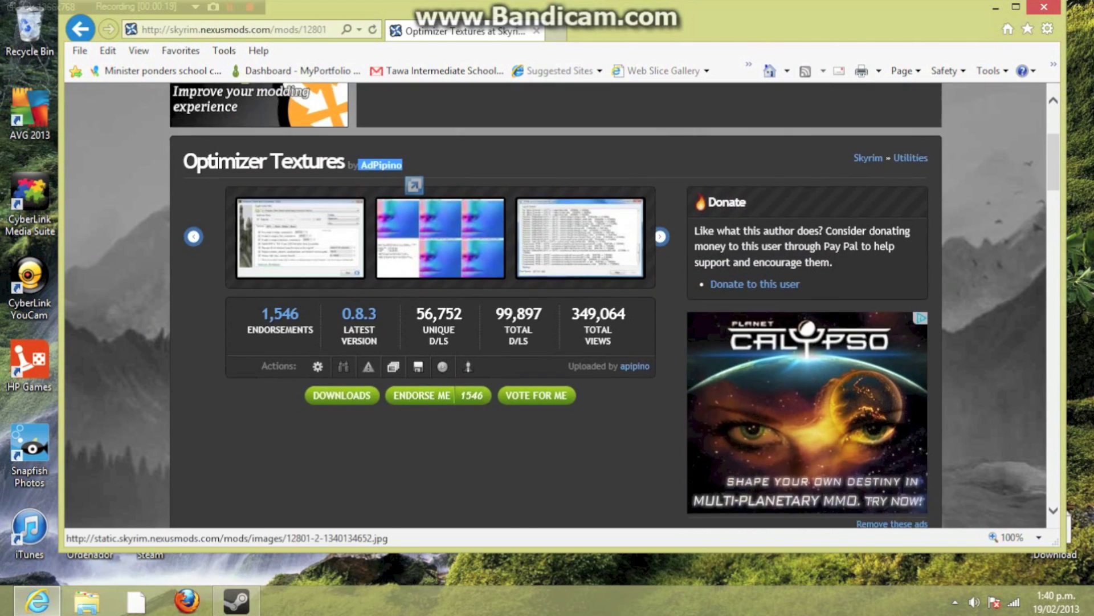
left_click_drag(221, 328, 634, 329)
left_click(638, 336)
scroll(638, 336, "down", 3)
scroll(324, 230, "up", 6)
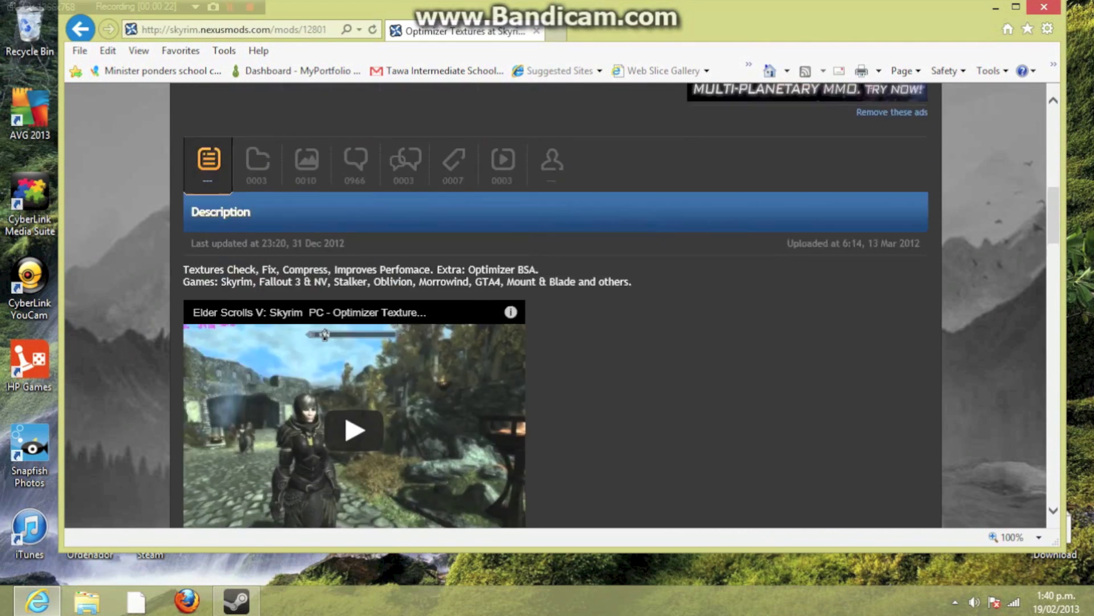
Step: Download the main file Optimizer Texures 083e manually from the Dallas, USA server and save the archive
left_click(342, 211)
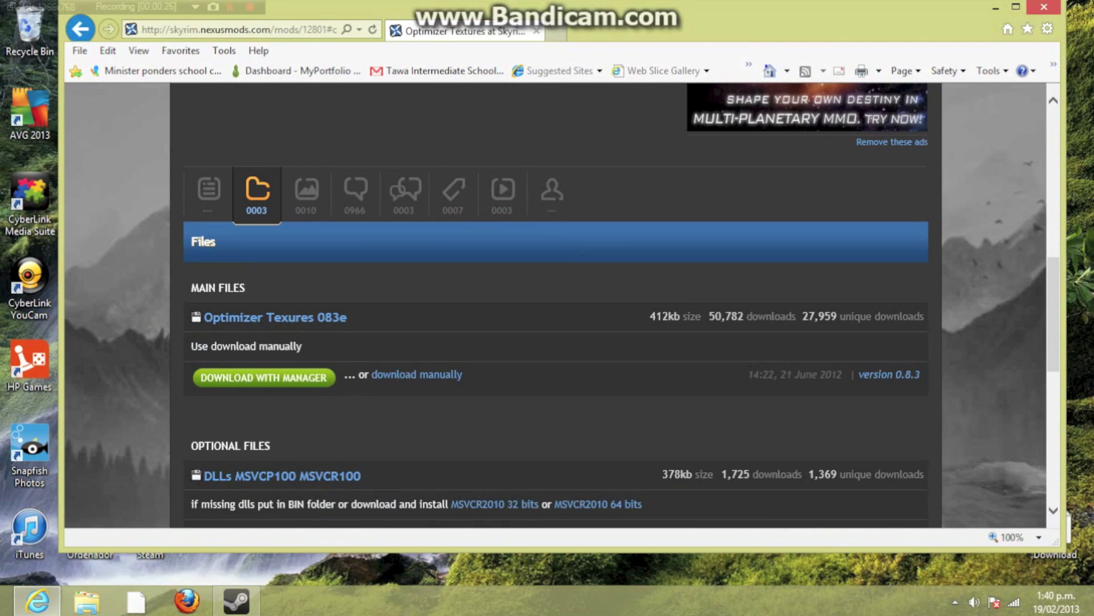
left_click(416, 375)
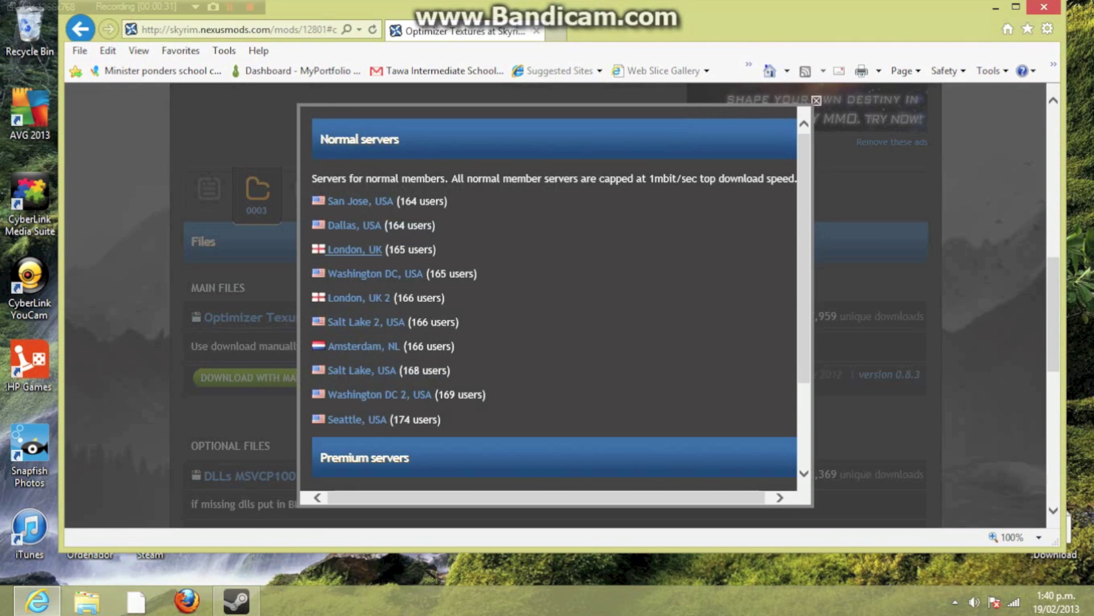
left_click(353, 225)
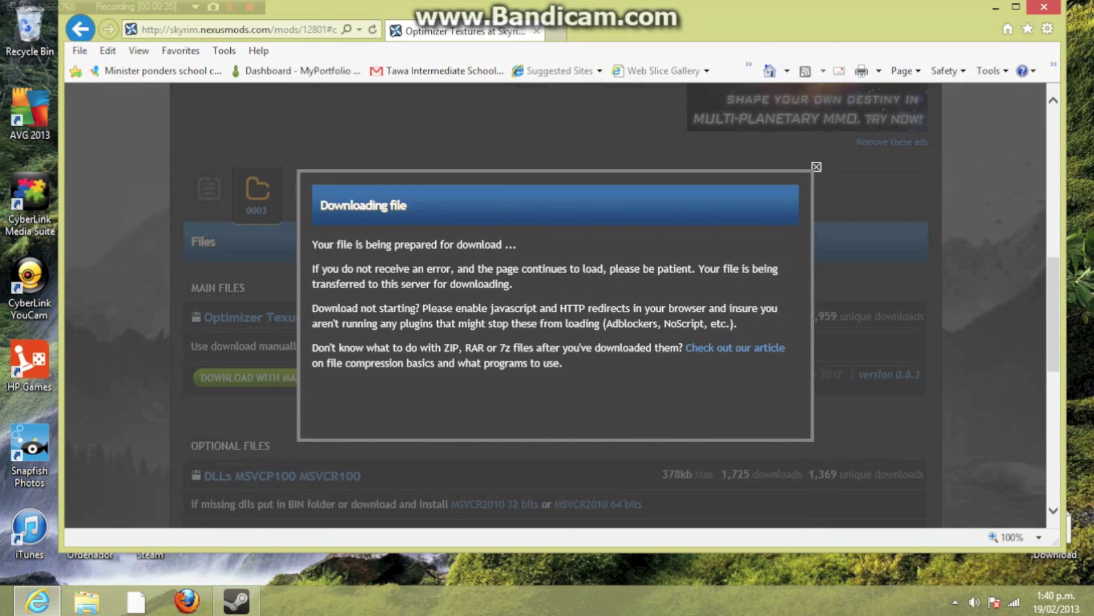
scroll(555, 304, "down", 1)
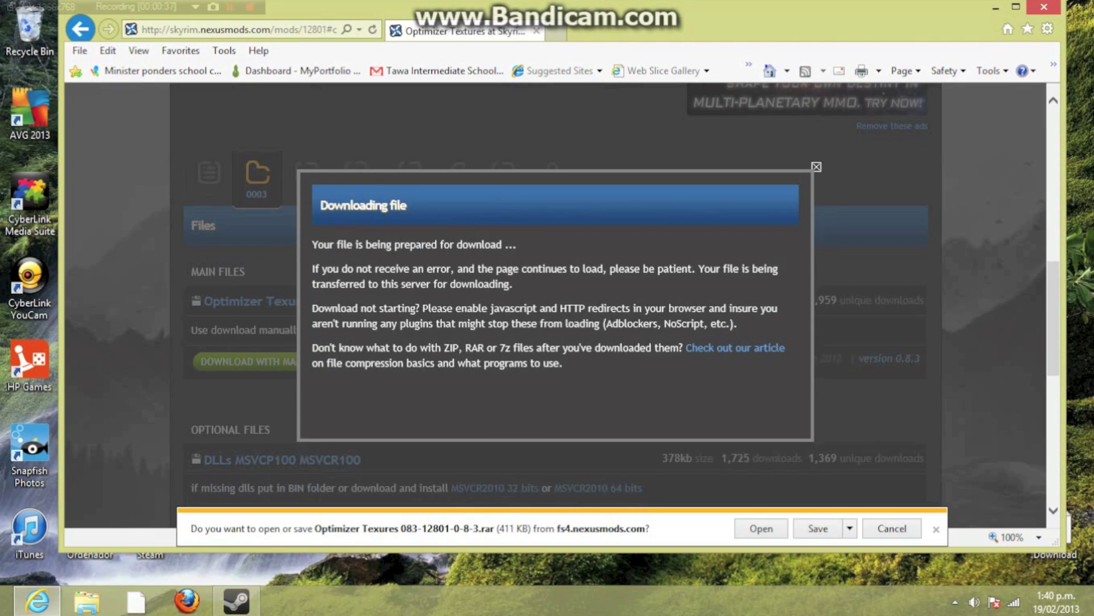
left_click(811, 529)
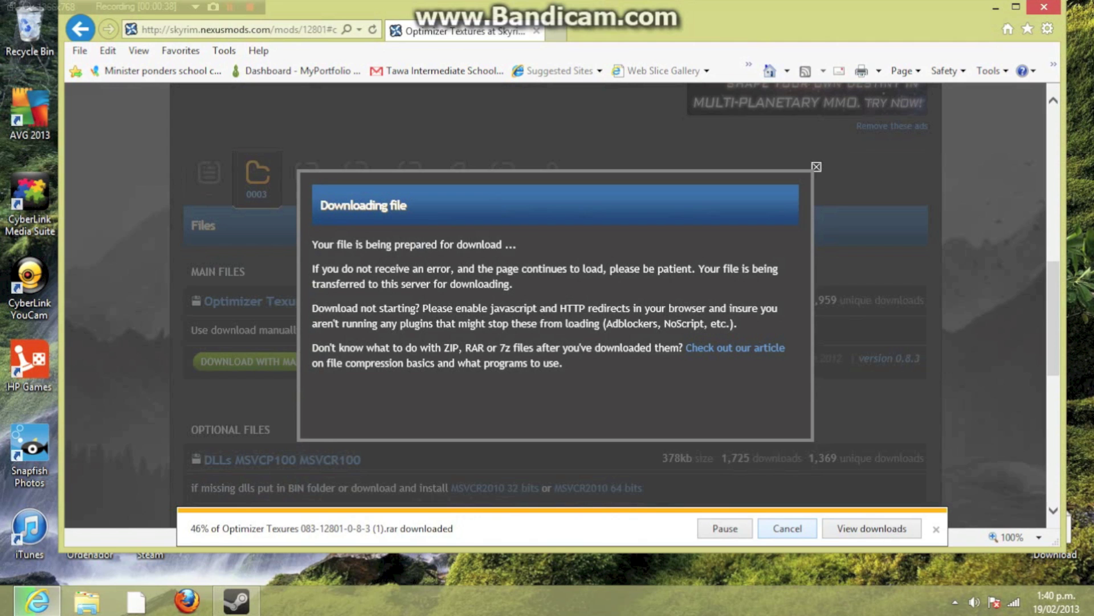
Step: Open the newly downloaded Optimizer Texures archive from the browser's download list in Bandizip
left_click(872, 529)
left_click_drag(590, 116, 776, 50)
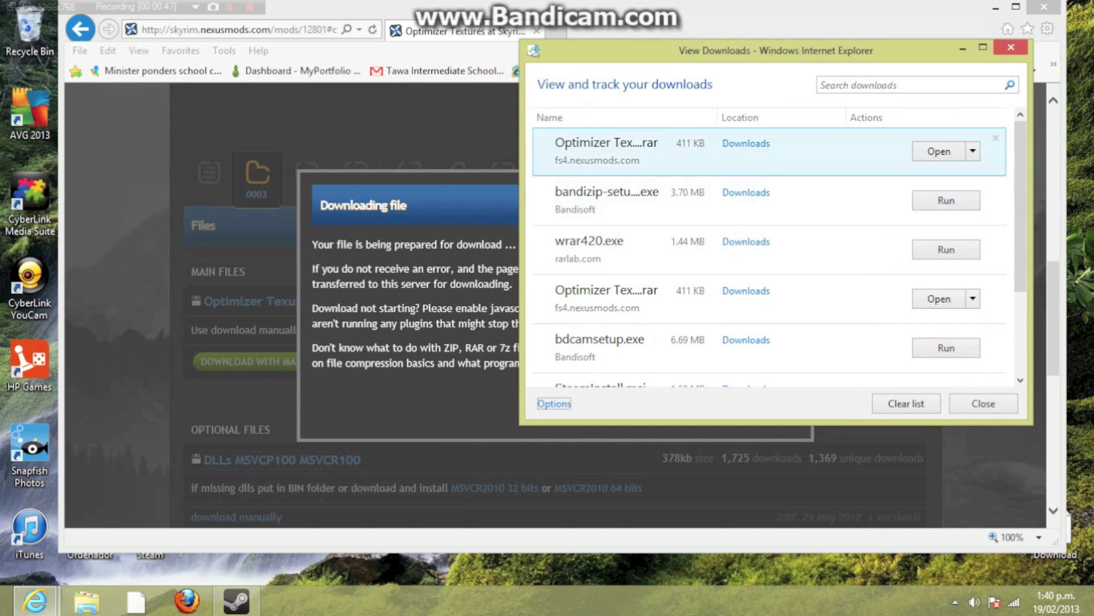
left_click(940, 151)
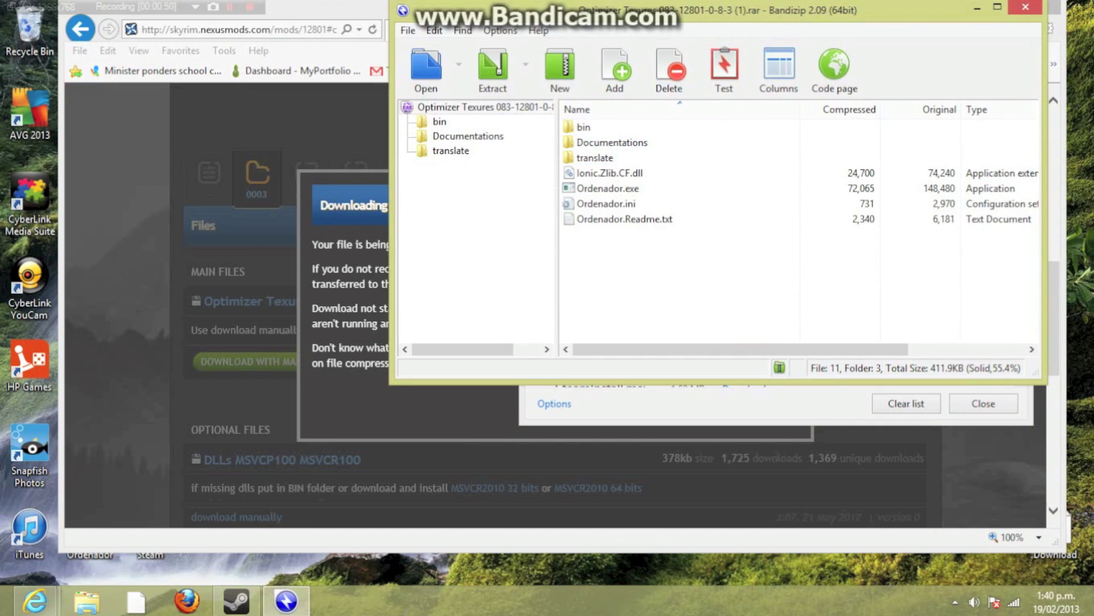
left_click_drag(484, 75, 413, 90)
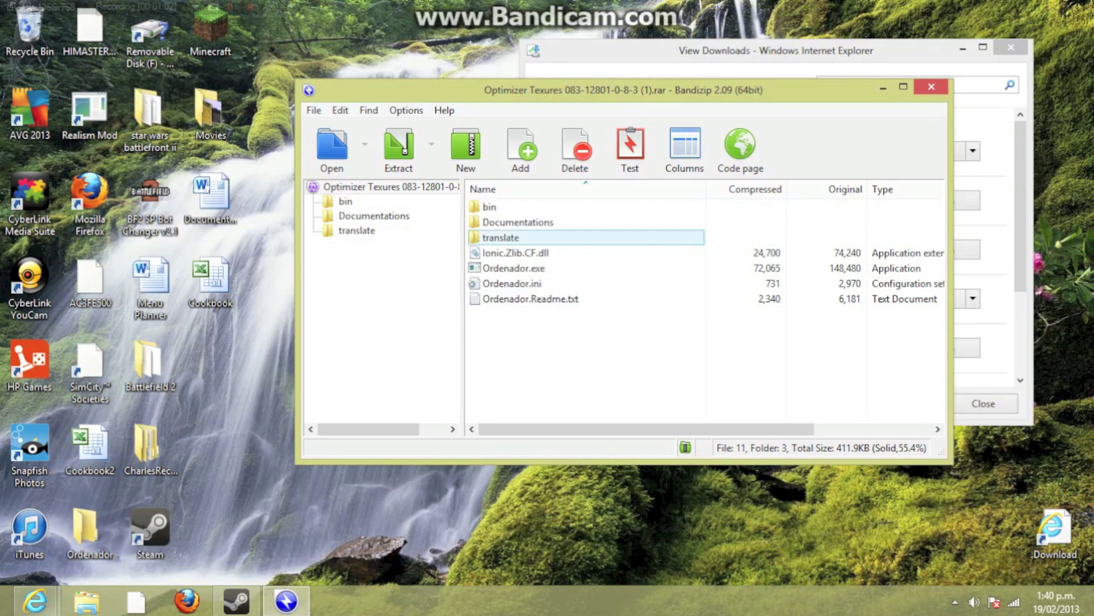
Step: Extract everything in the archive, from the bin folder to Ordenador.Readme.txt, into the desktop's Ordenador folder
left_click(490, 207)
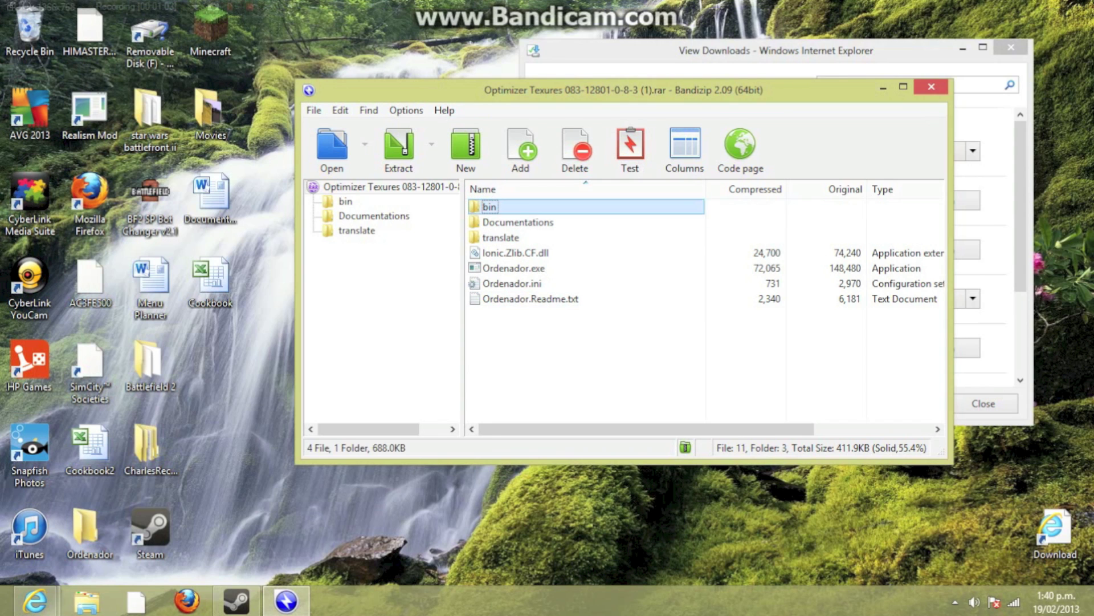
left_click(530, 299, "shift")
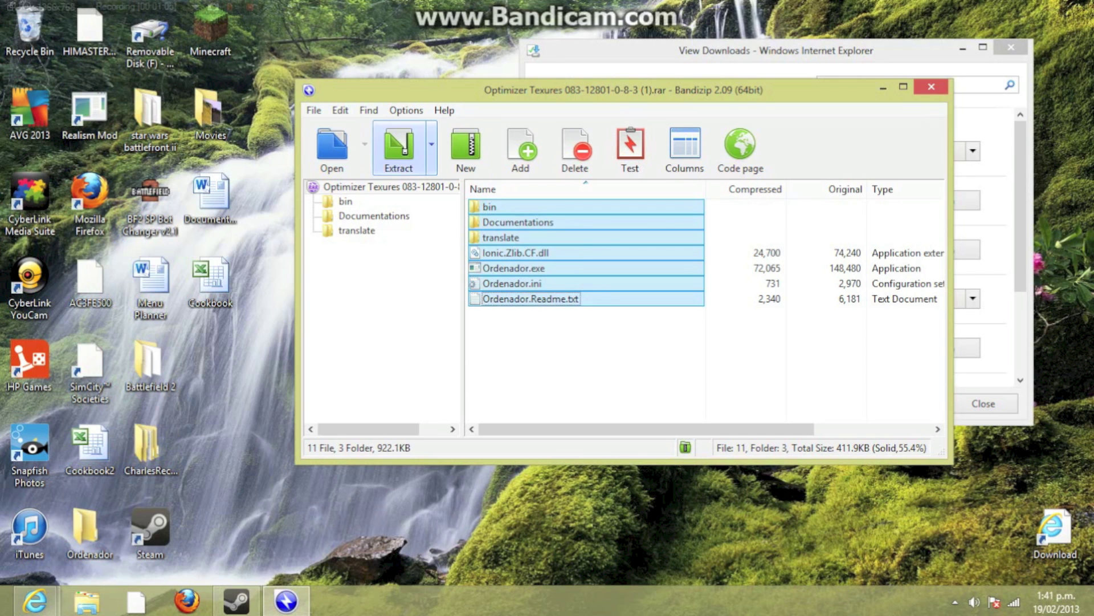
left_click(399, 149)
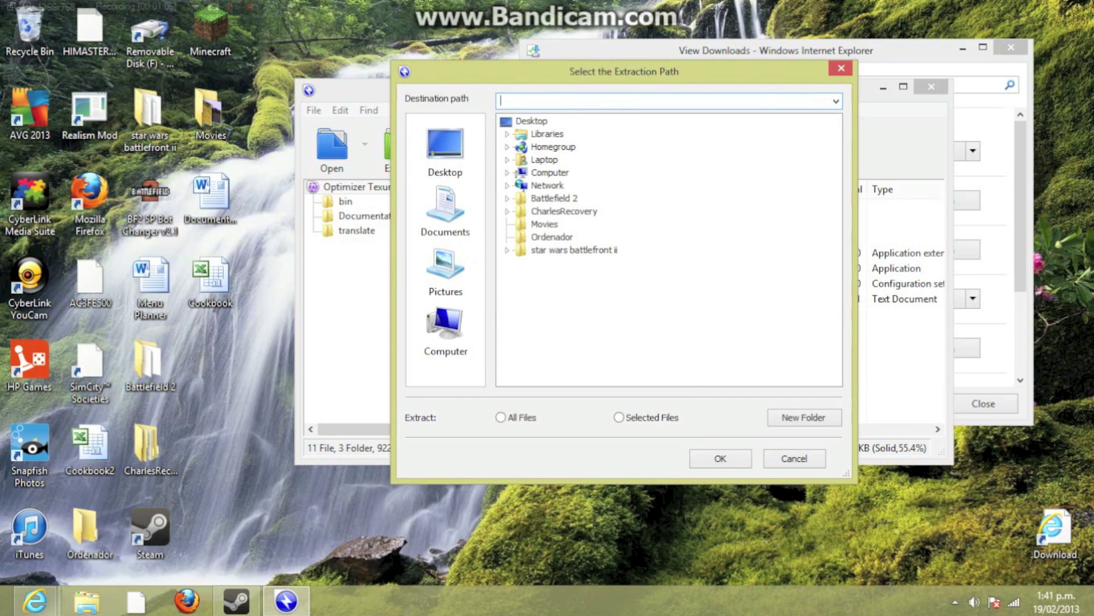
left_click_drag(834, 260, 834, 186)
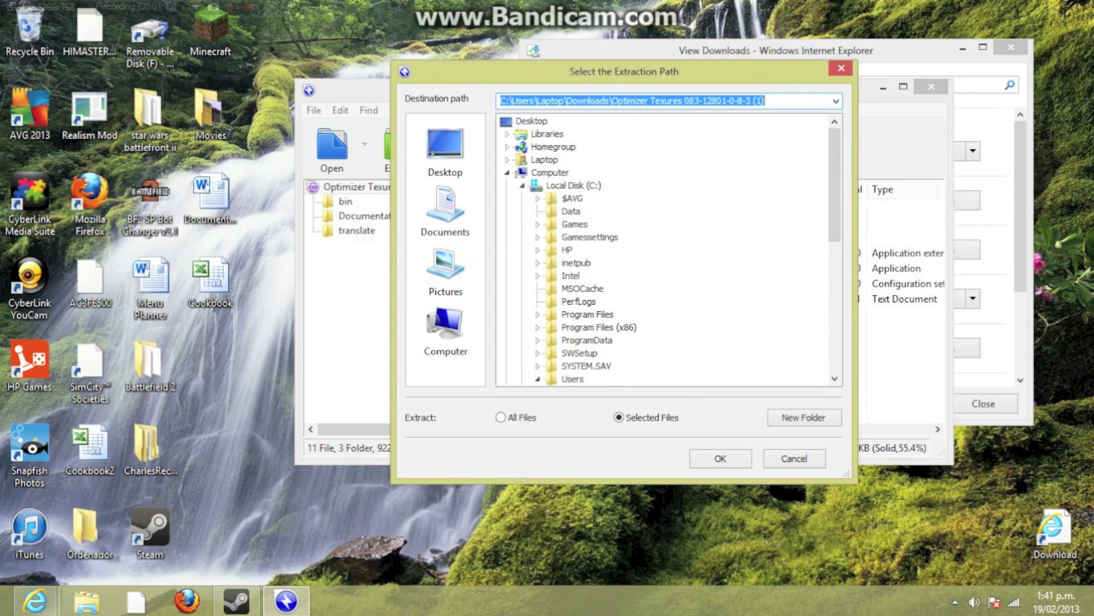
left_click(531, 122)
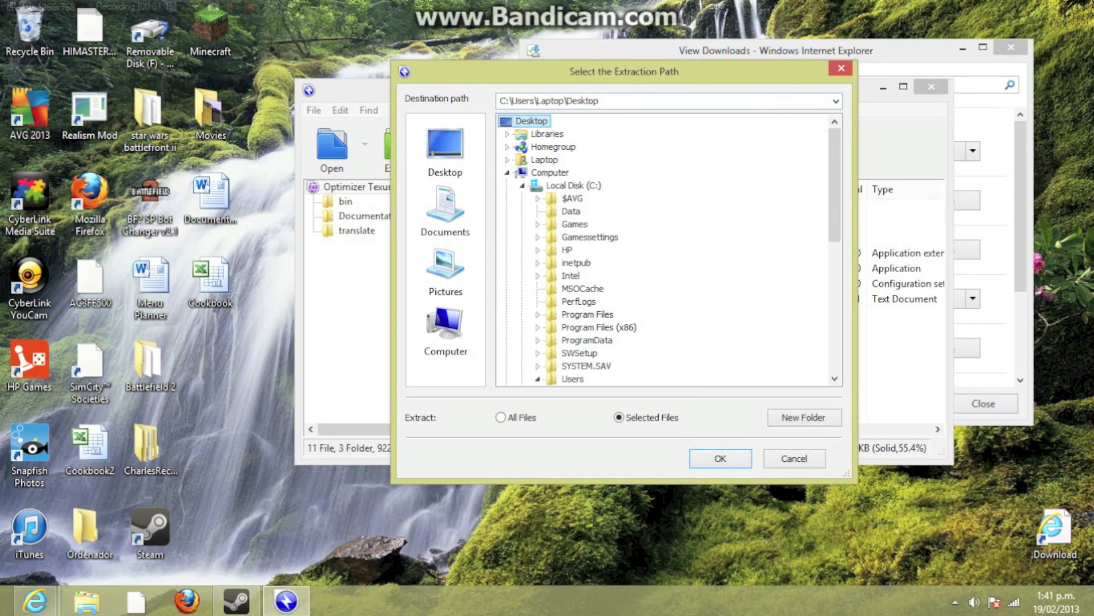
left_click_drag(835, 186, 835, 318)
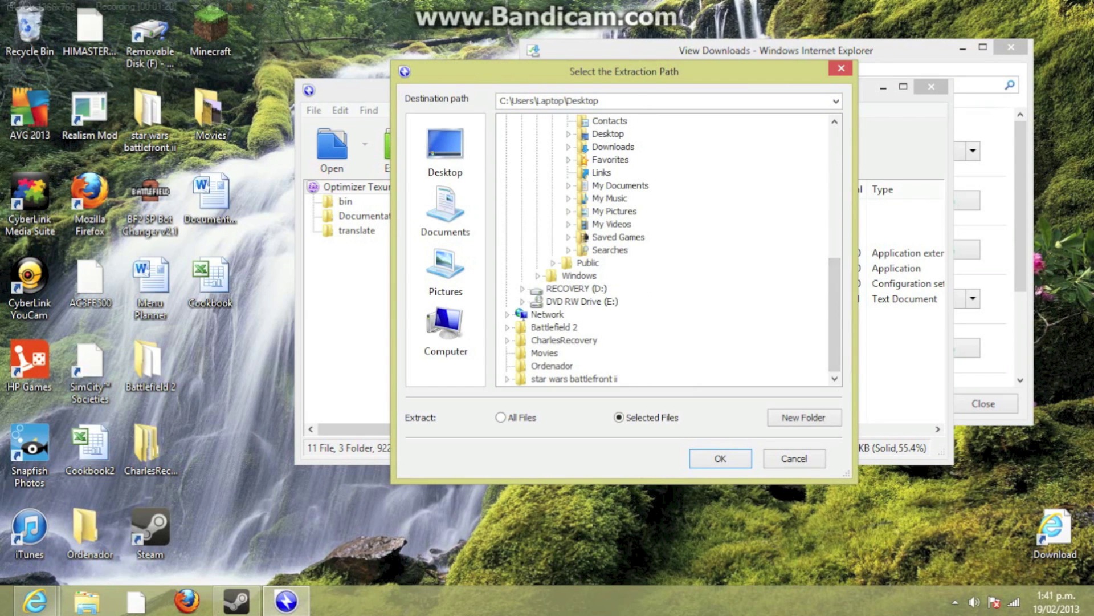
left_click(552, 366)
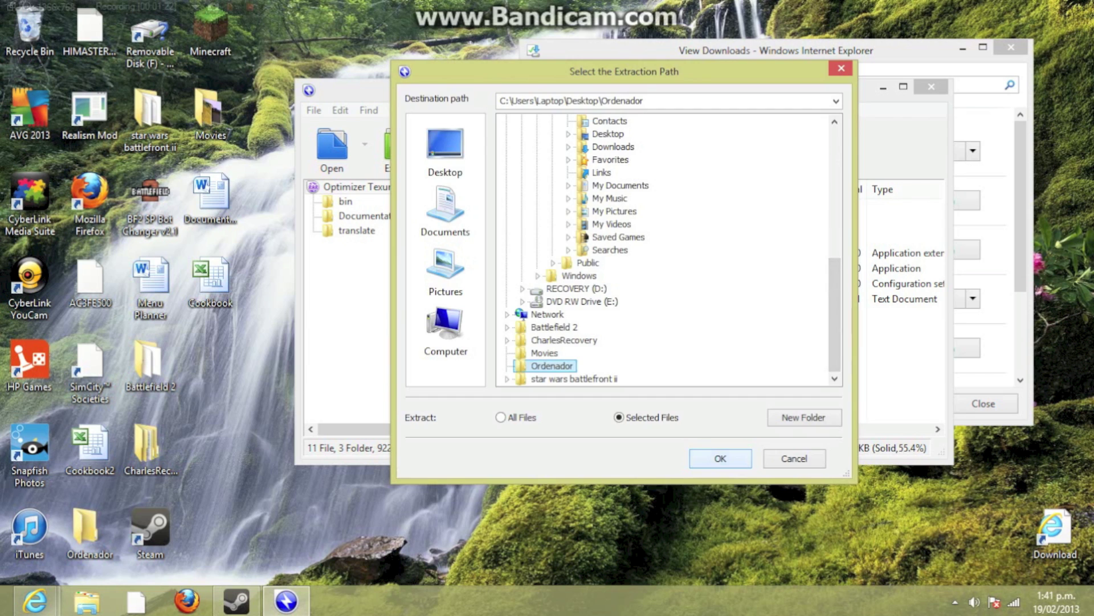
left_click(720, 459)
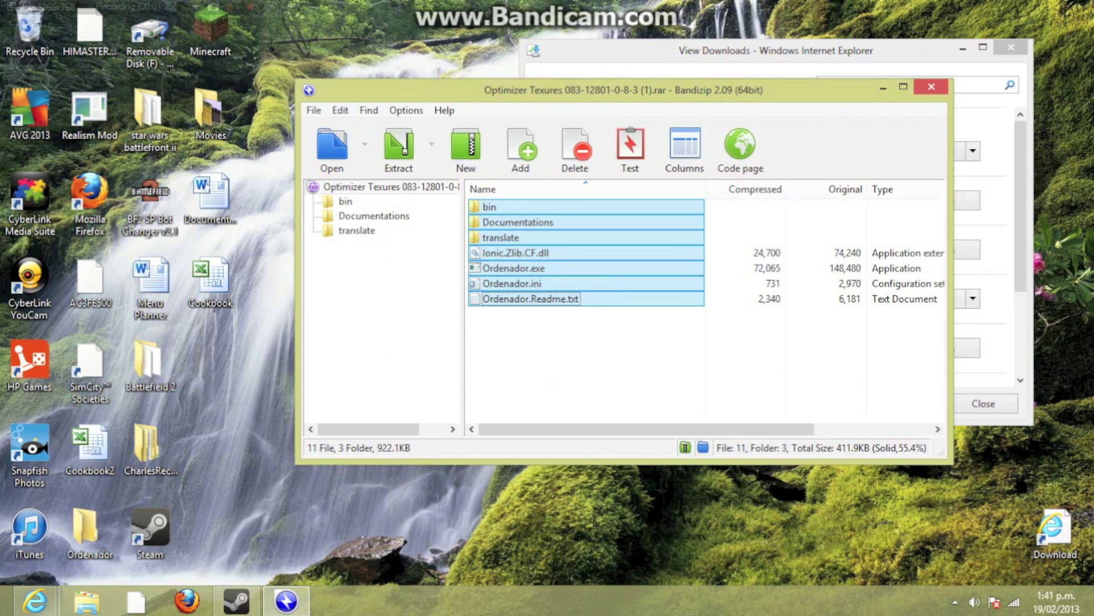
Step: Open the Ordenador folder from the desktop and close the Bandizip and download list windows
double_click(86, 531)
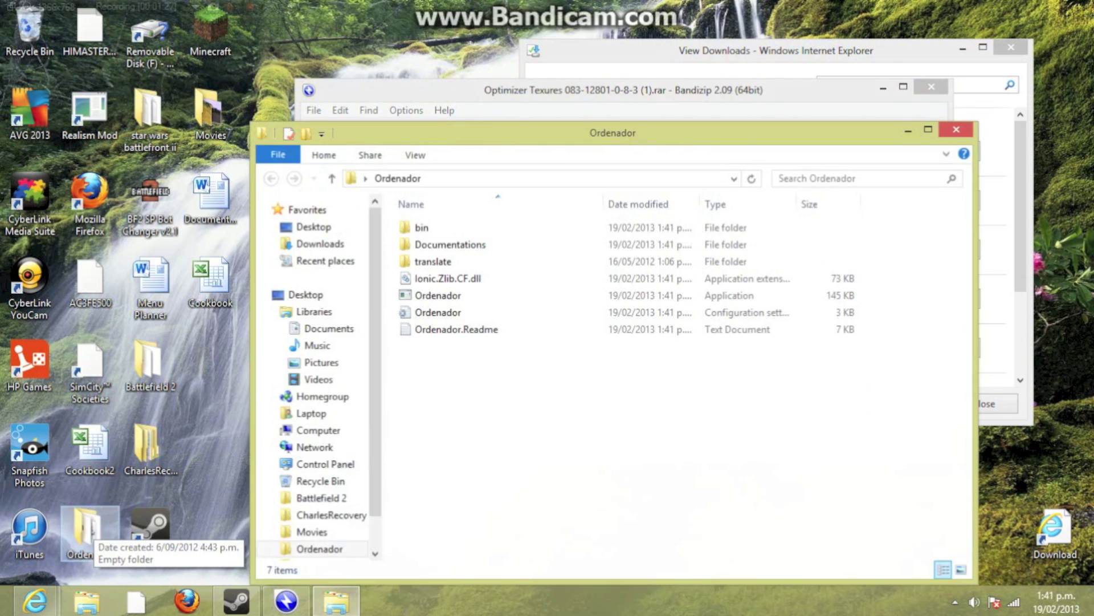
double_click(473, 295)
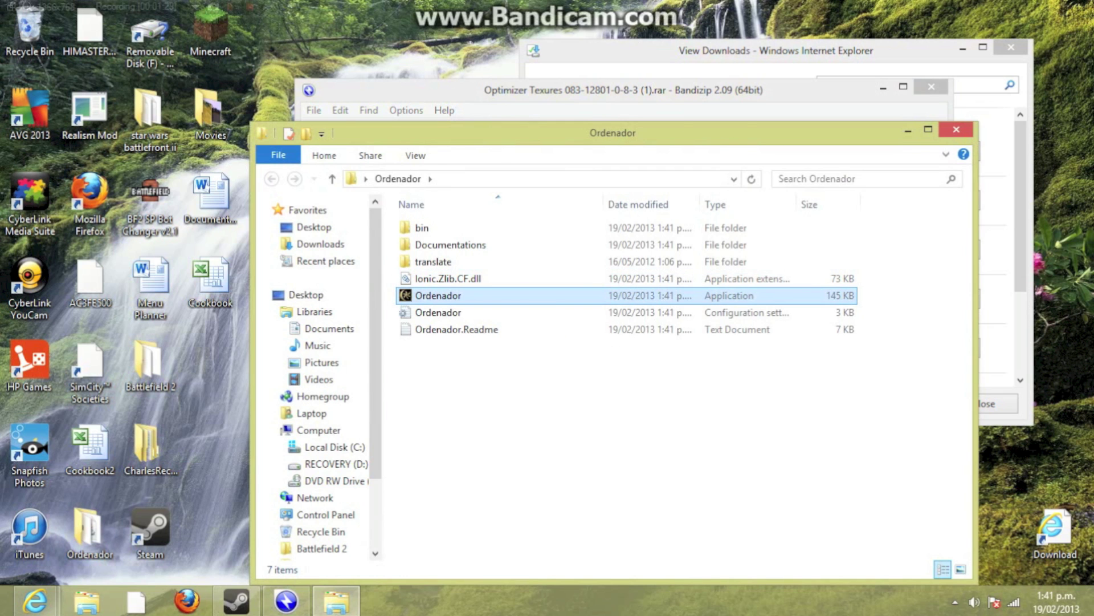
left_click(931, 87)
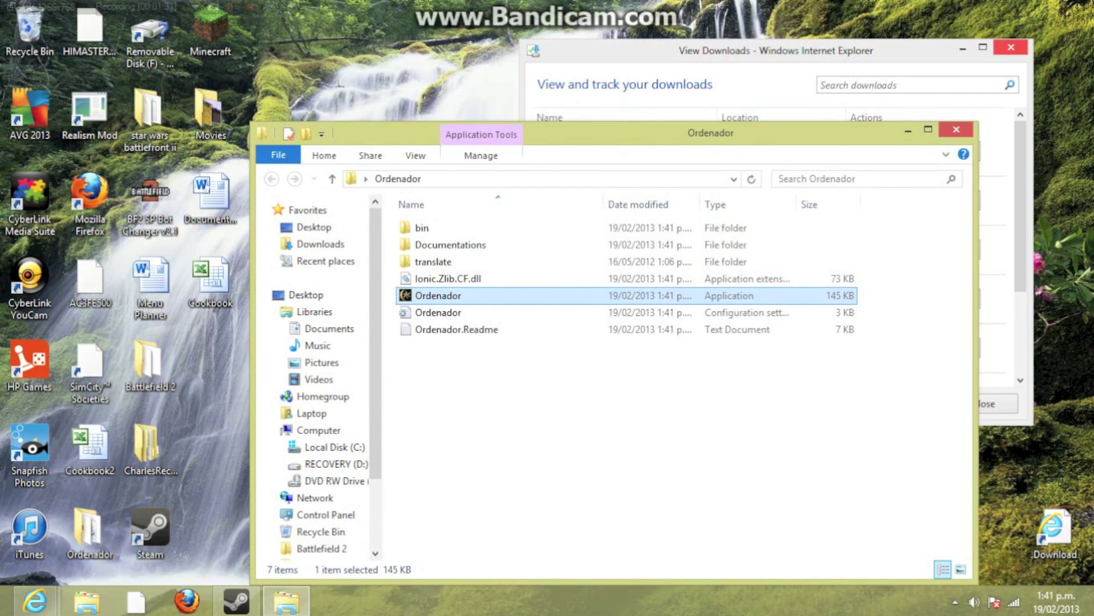
left_click(1011, 48)
left_click_drag(741, 133, 747, 65)
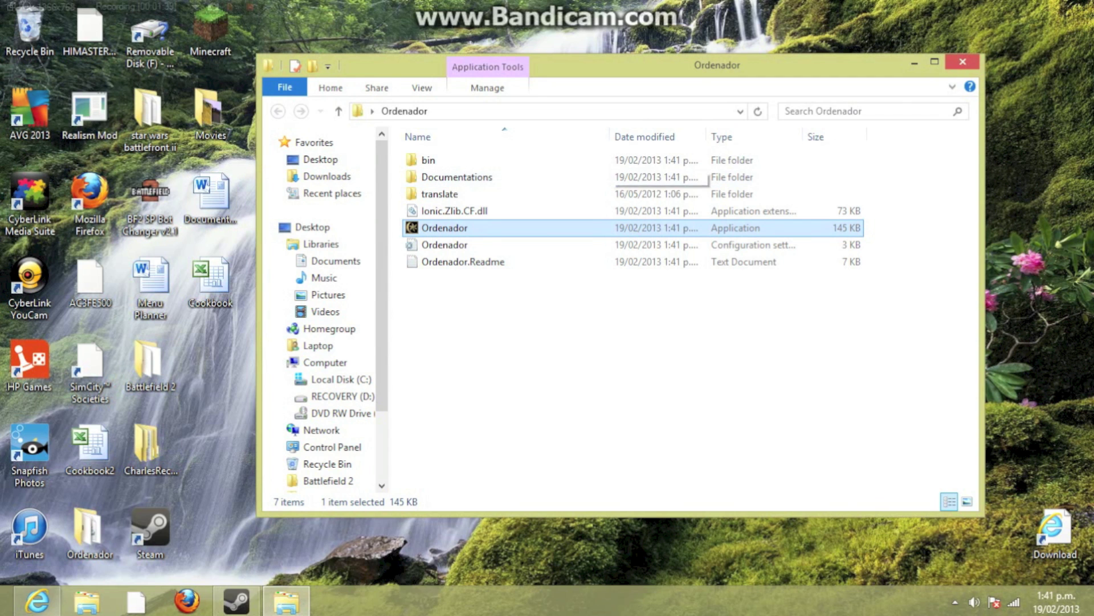
left_click_drag(615, 65, 643, 50)
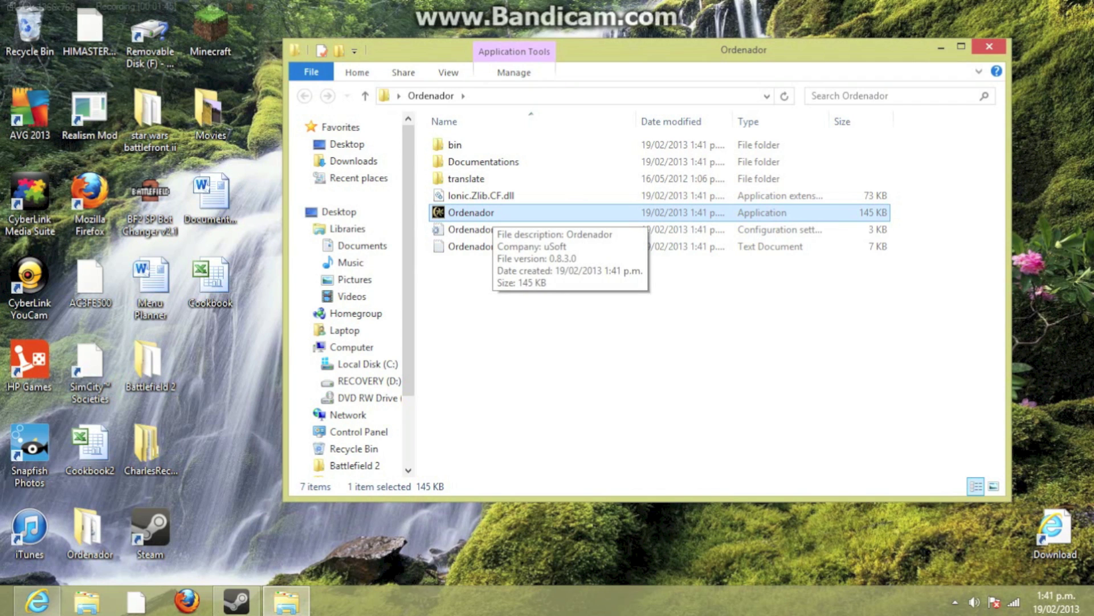
Step: Launch the Ordenador application and choose C:\Program Files\Steam\steamapps\common\Skyrim as the data files path
double_click(672, 213)
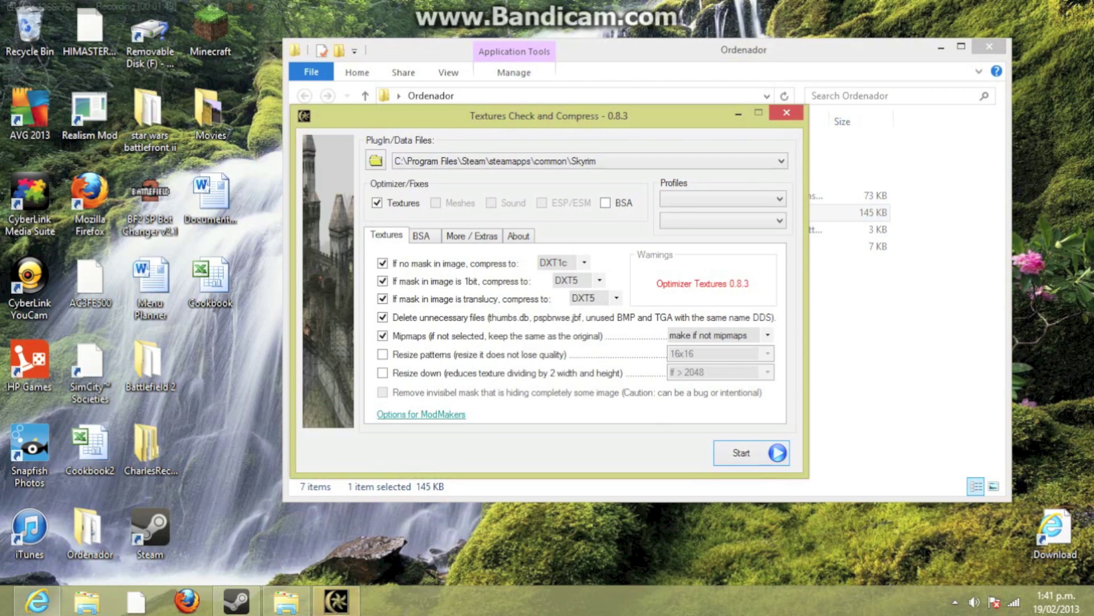
left_click_drag(604, 114, 679, 79)
left_click(695, 123)
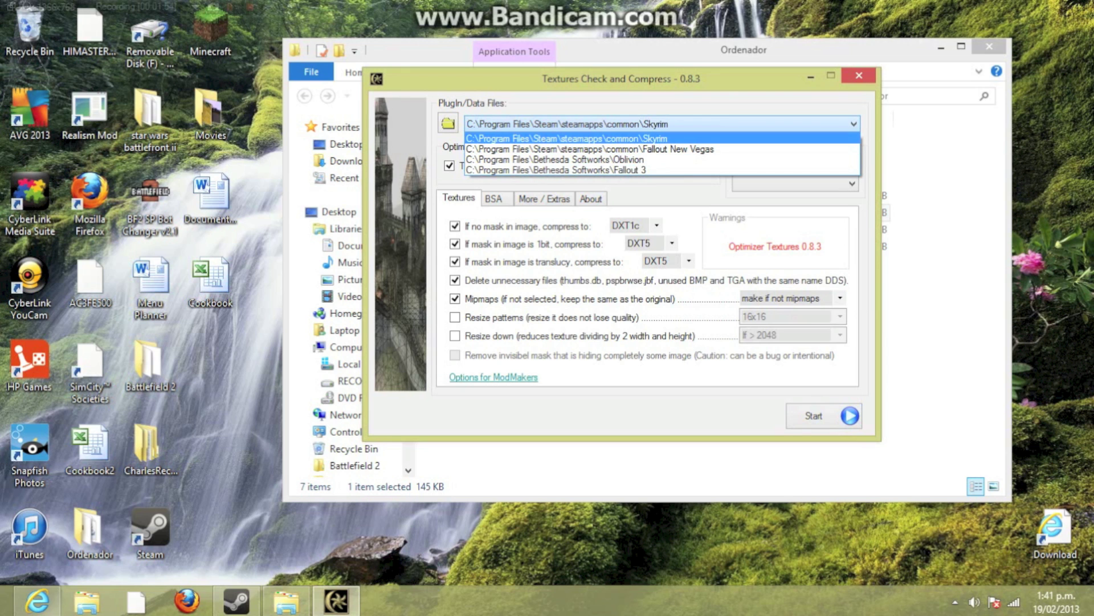
left_click(592, 139)
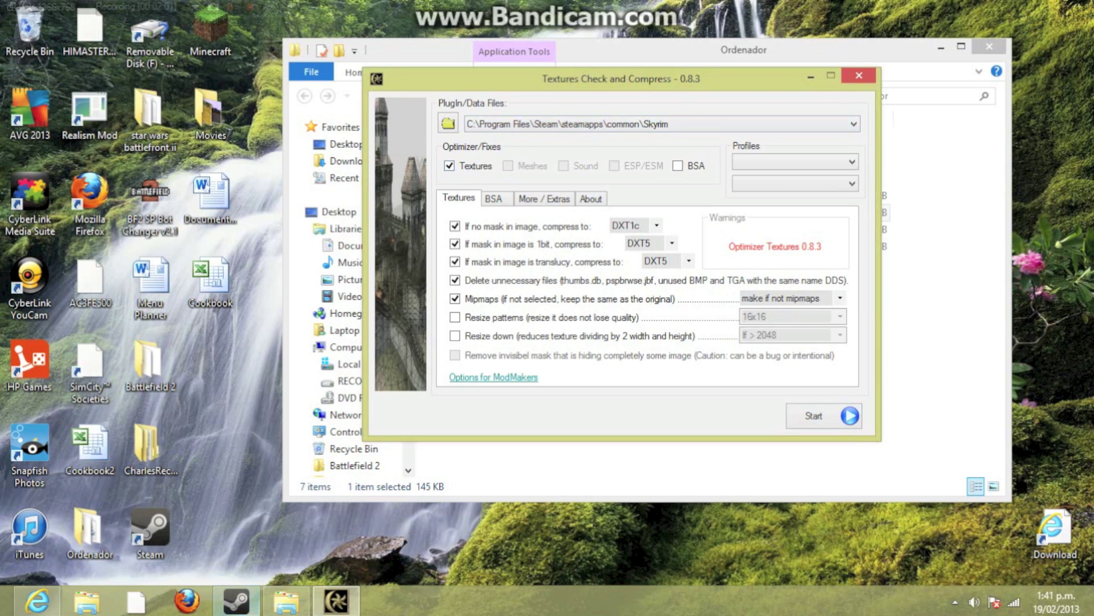
left_click(236, 600)
left_click(308, 291)
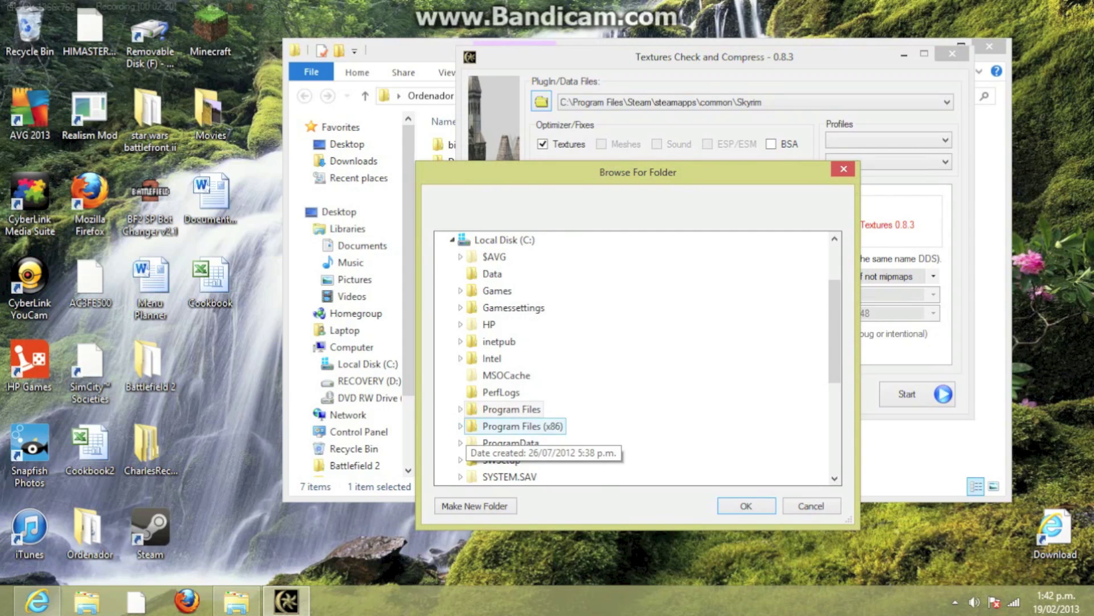
Step: Expand Program Files (x86), Steam and SteamApps in the folder browser for the data files path
left_click(492, 428)
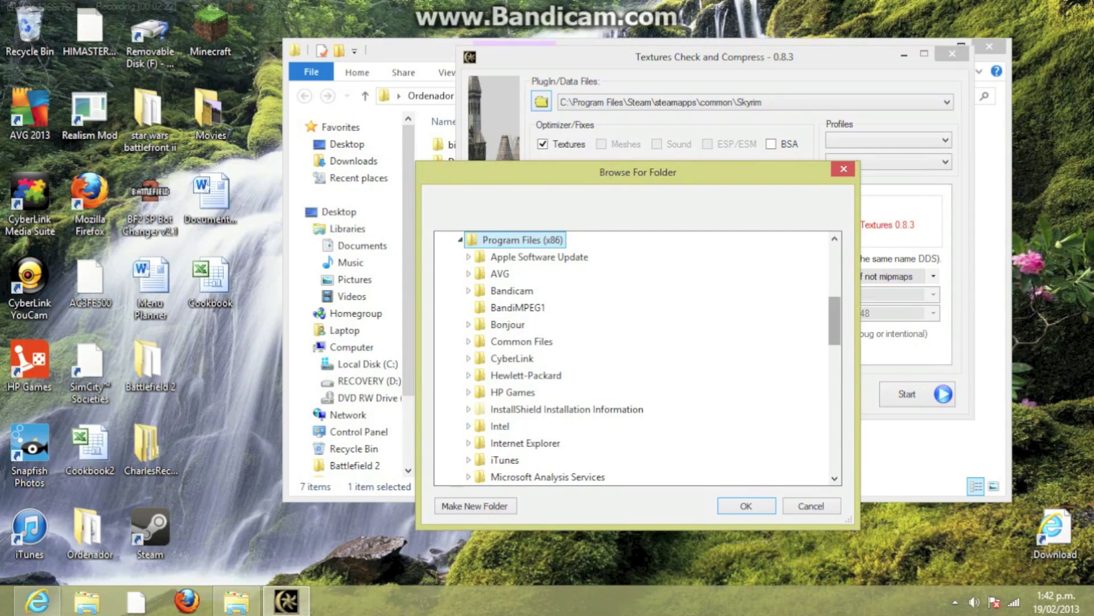
left_click_drag(834, 320, 835, 346)
scroll(633, 358, "down", 7)
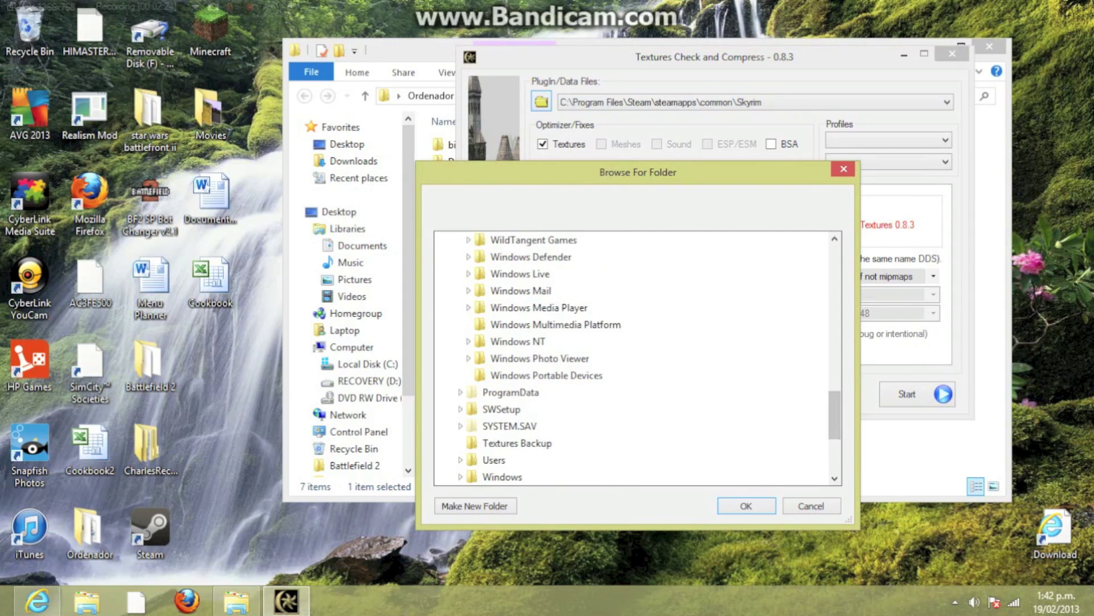
scroll(504, 307, "up", 2)
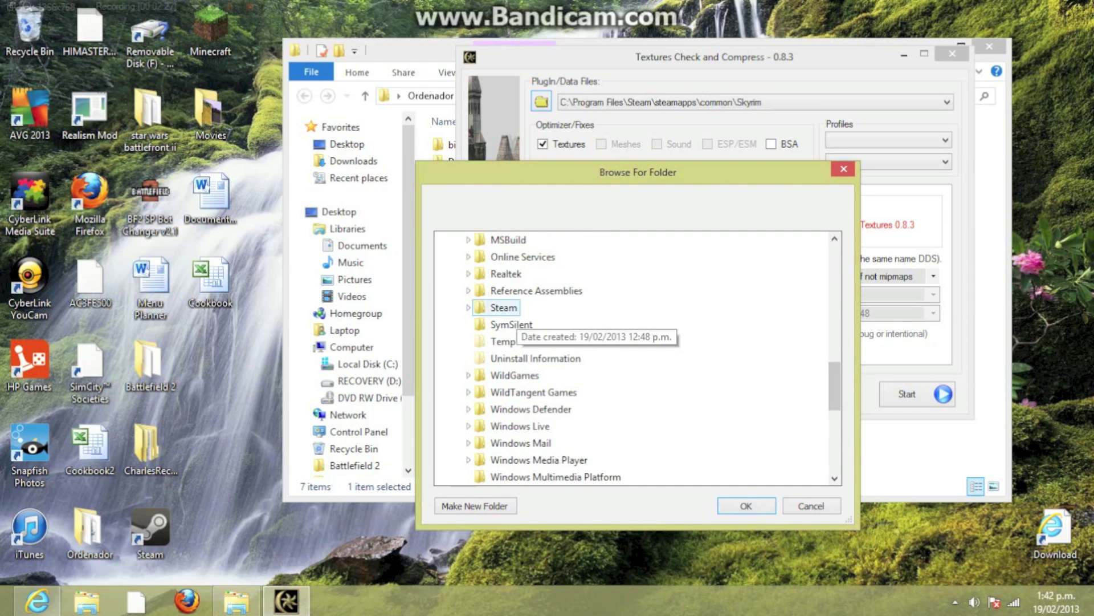
double_click(504, 307)
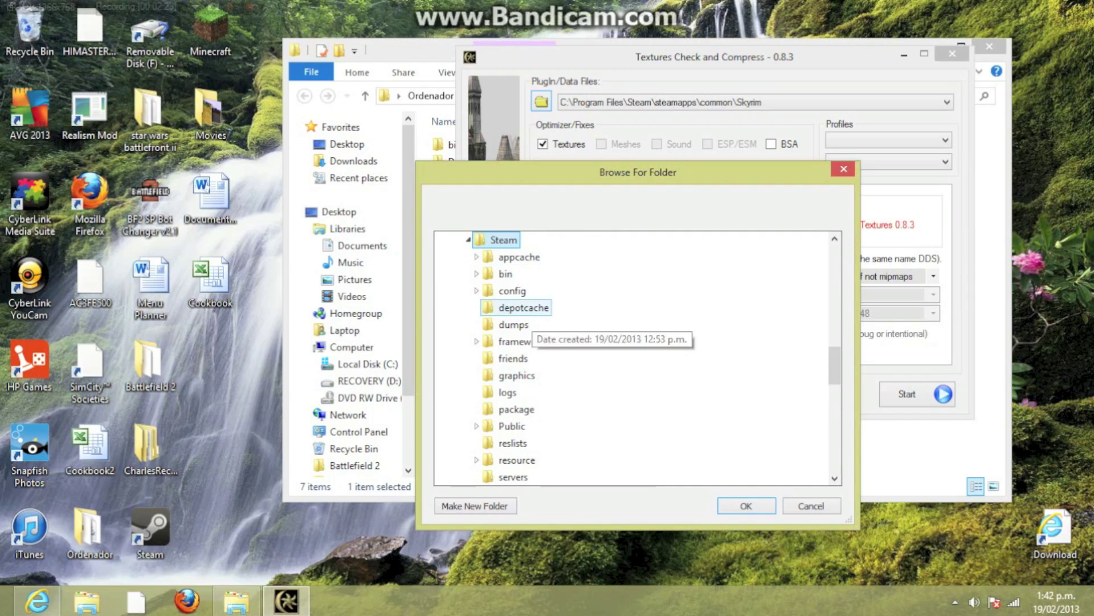
scroll(570, 353, "down", 2)
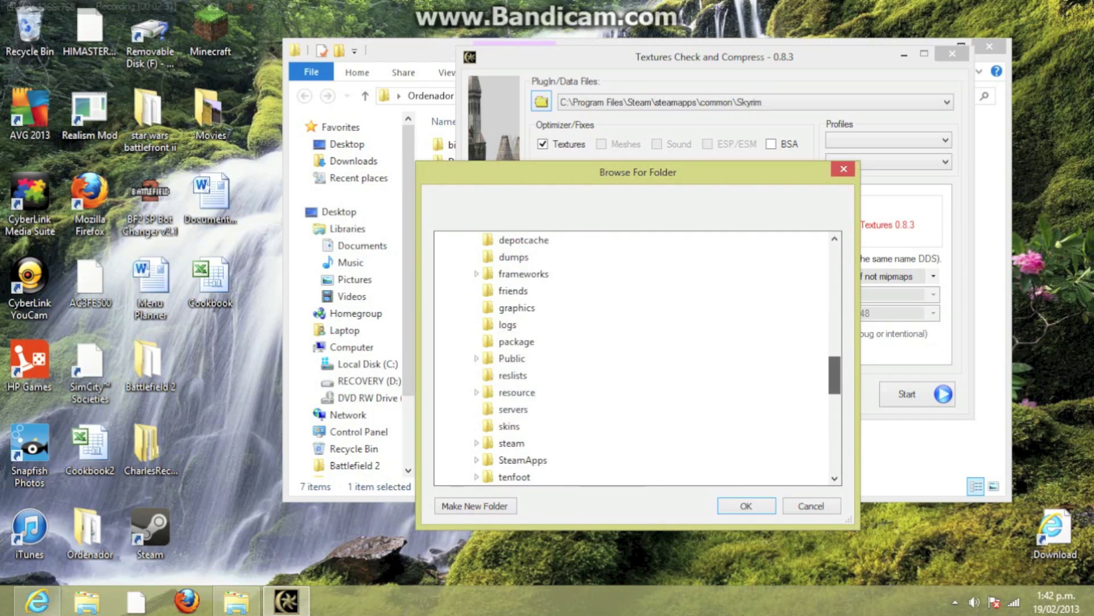
double_click(522, 426)
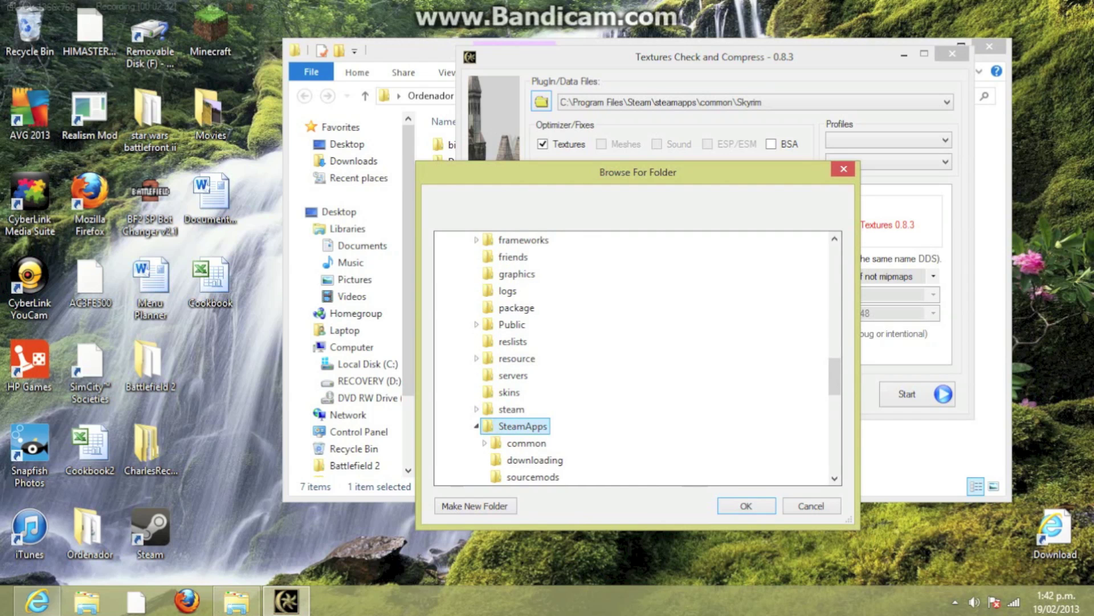
Step: Choose the MountBlade Warband folder inside SteamApps\common as the data files path
double_click(526, 443)
left_click_drag(835, 359, 834, 391)
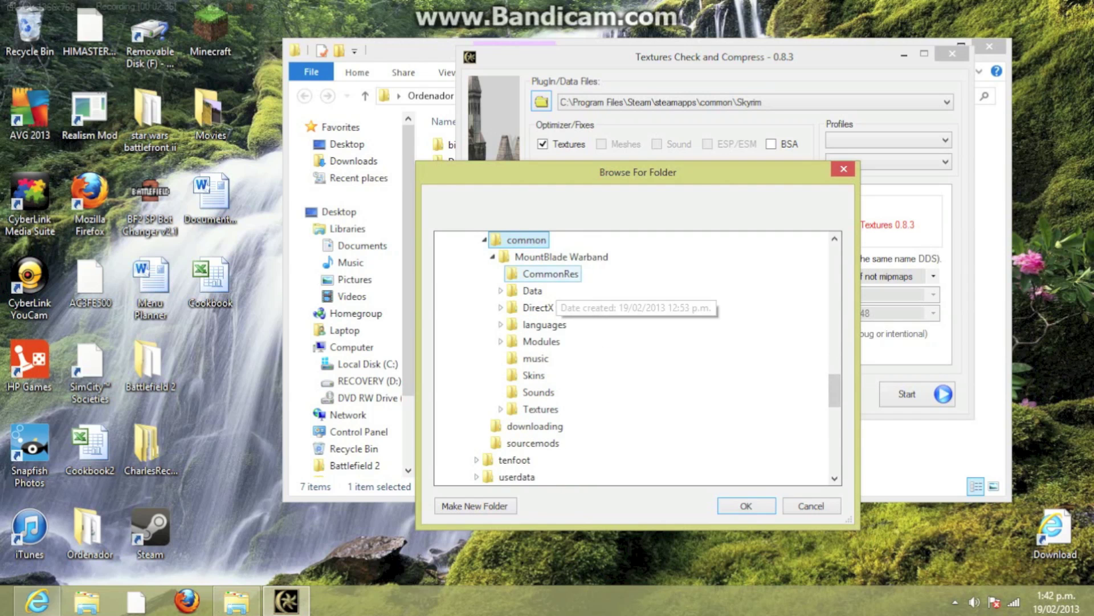
left_click(554, 259)
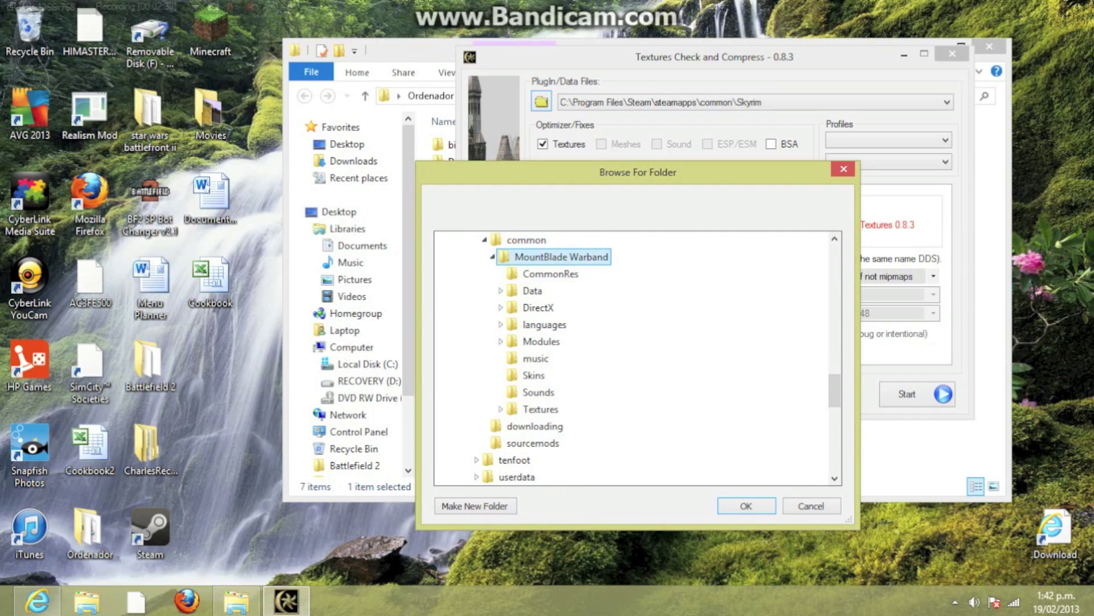
left_click(493, 257)
left_click(492, 257)
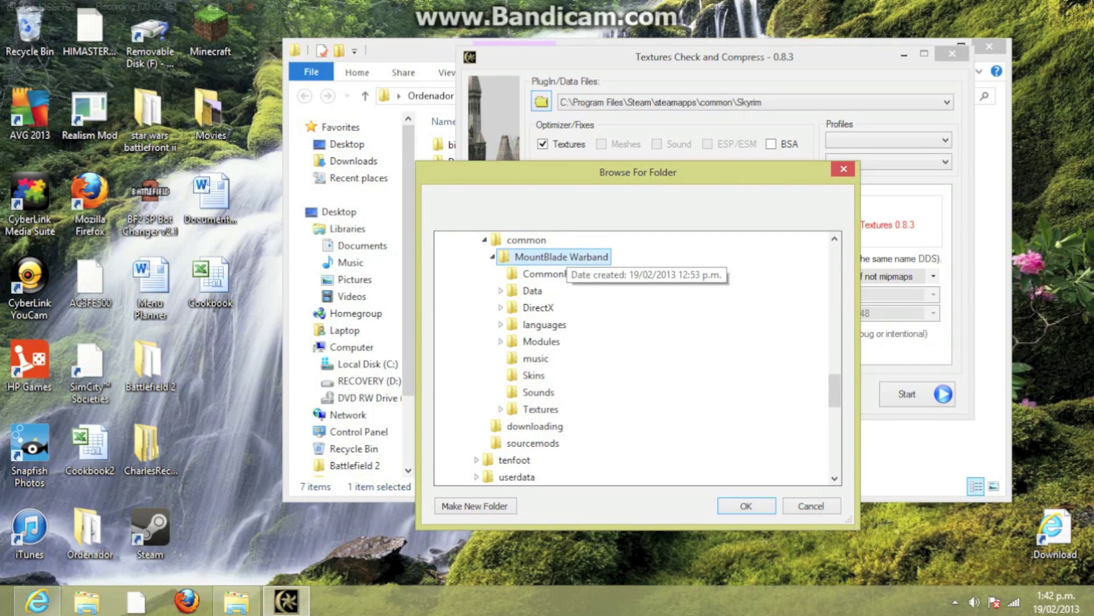
key("Return")
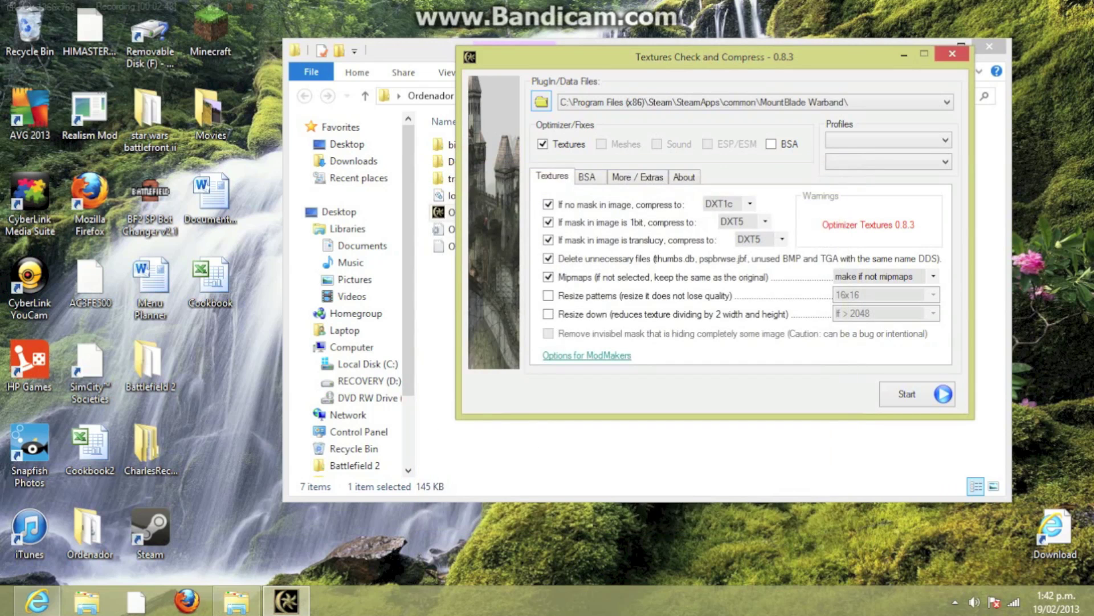
Step: Run the texture optimization on the MountBlade Warband folder and return to the settings once it is done
left_click_drag(844, 57, 755, 46)
left_click(829, 382)
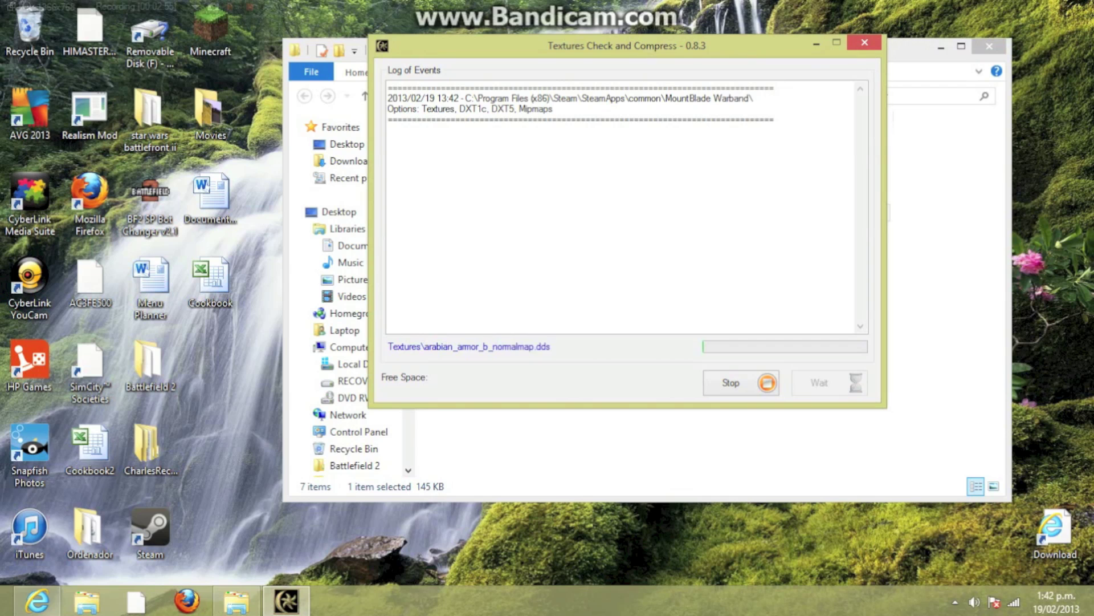
left_click_drag(720, 46, 685, 51)
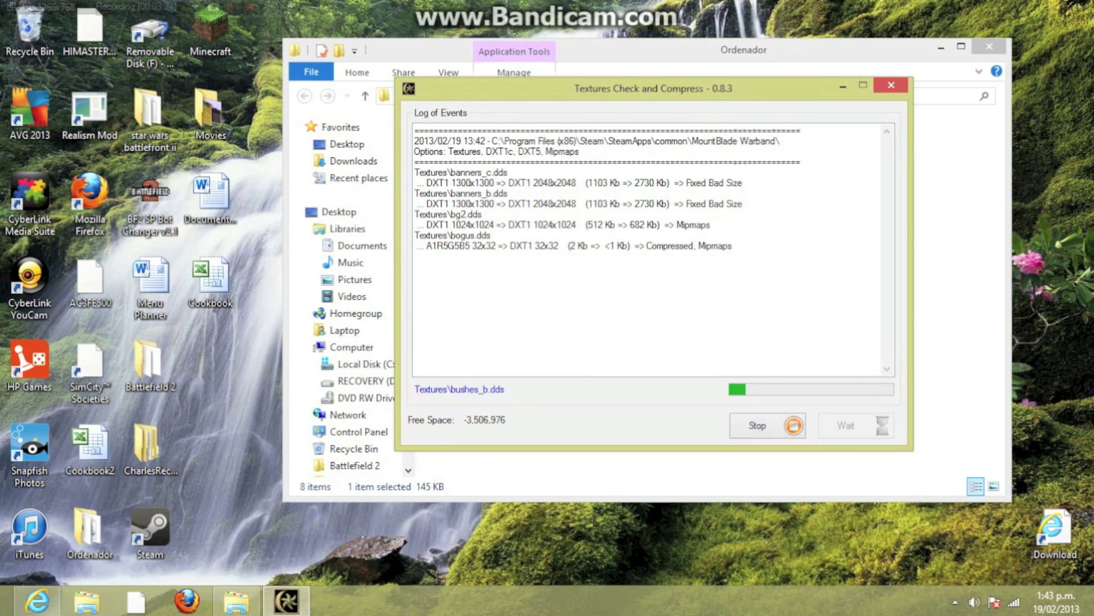
left_click_drag(653, 88, 708, 59)
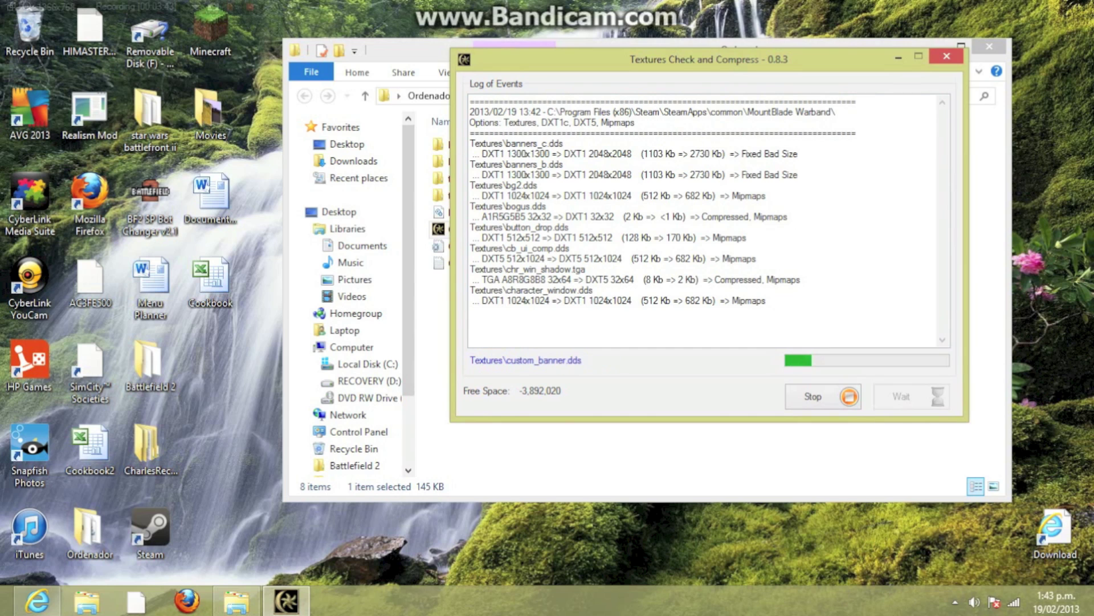
left_click_drag(708, 60, 709, 51)
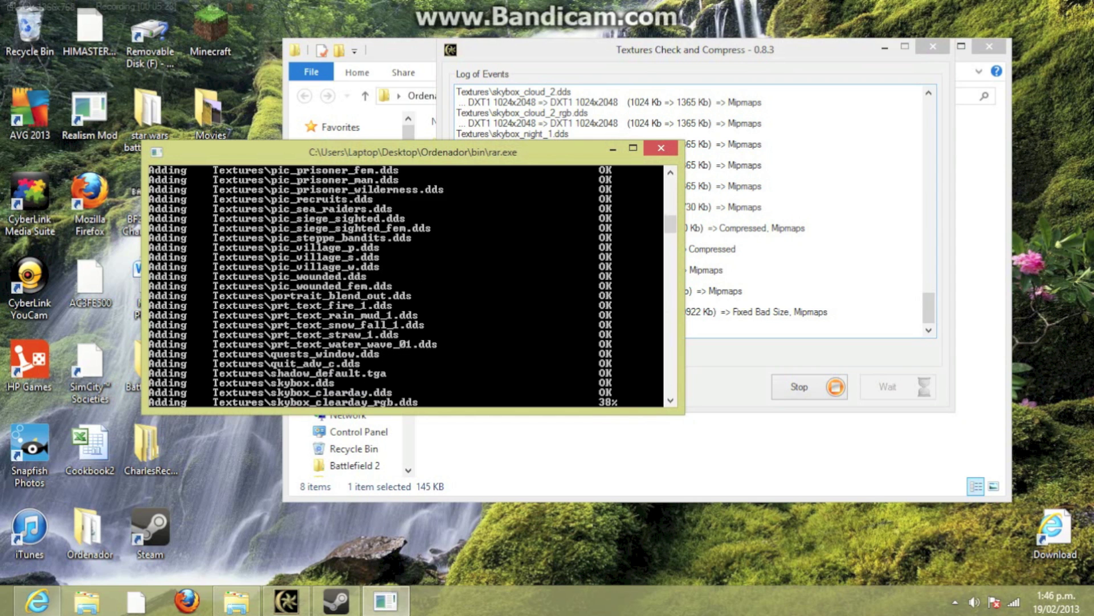
left_click_drag(413, 152, 312, 77)
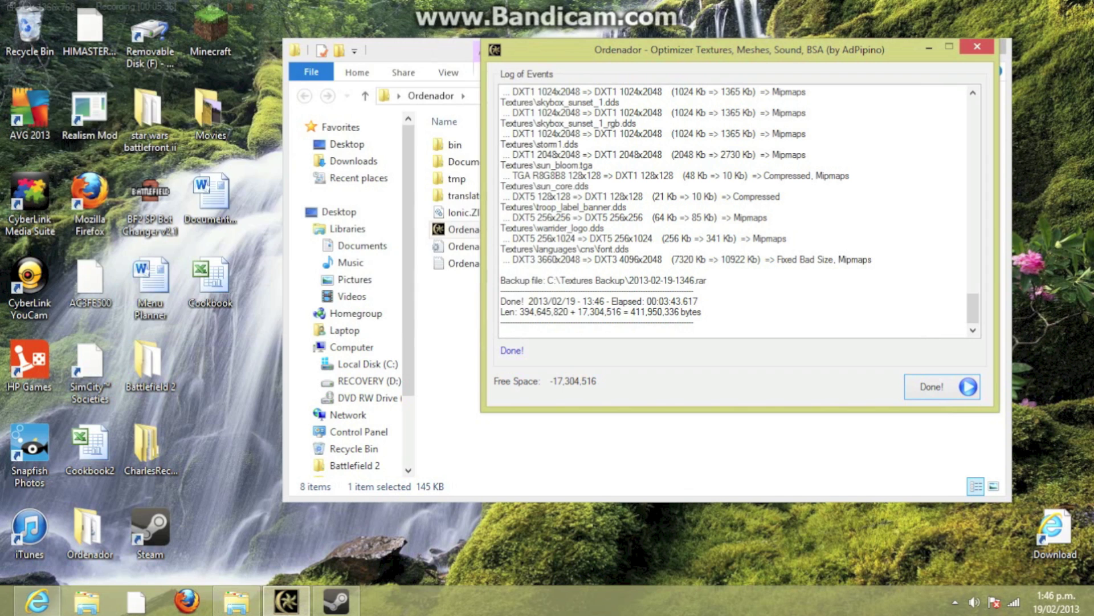
left_click(938, 387)
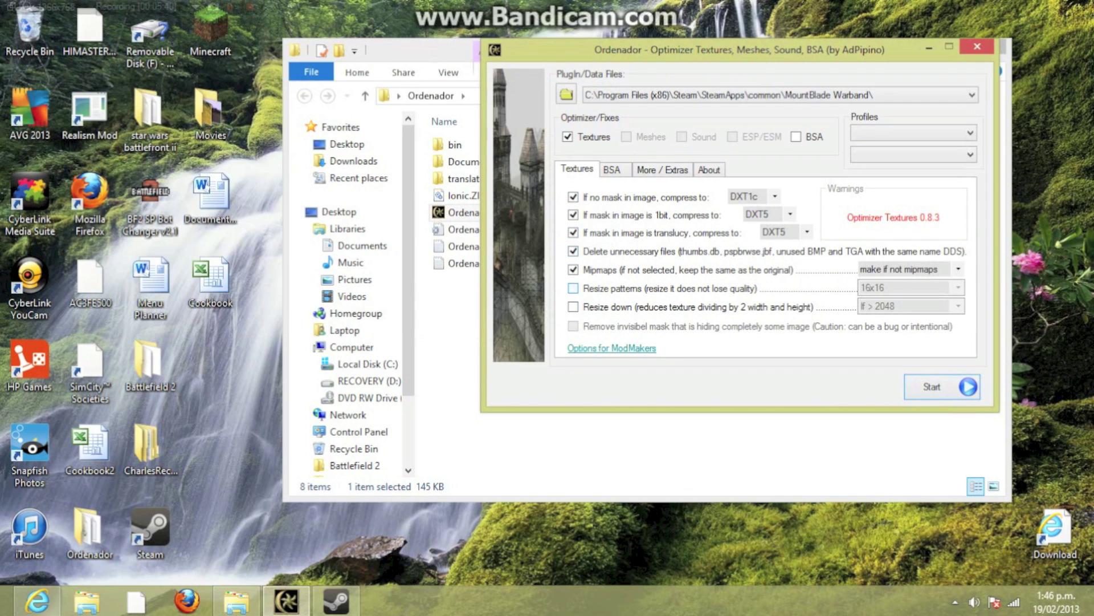
Step: Look through the BSA and More / Extras settings, including the backup options, and return to the Textures settings
left_click(613, 170)
left_click(662, 170)
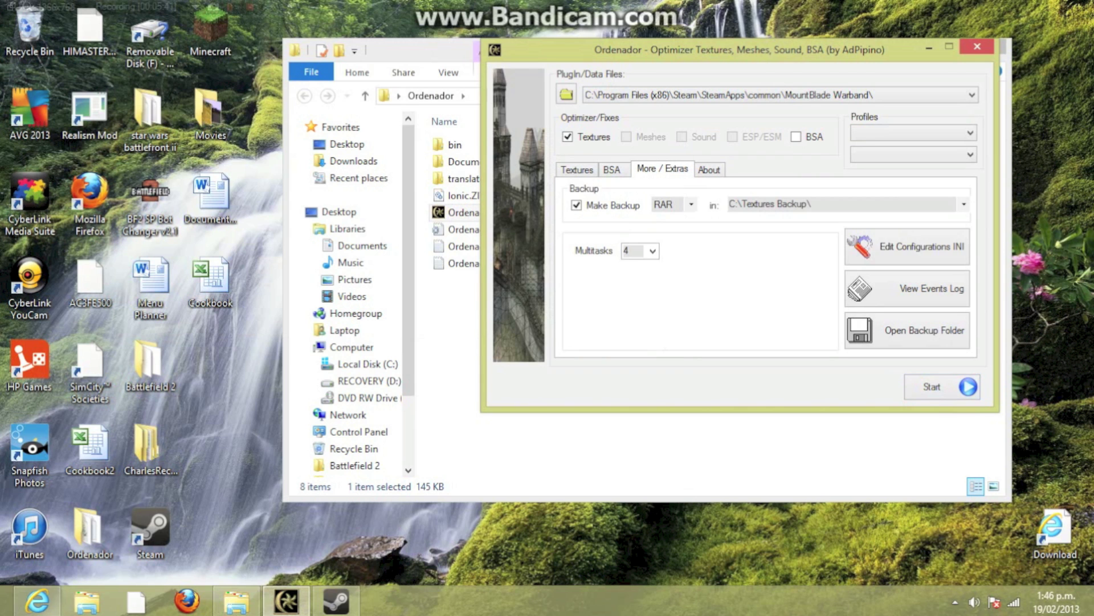
key("ctrl+Tab")
key("ctrl+Tab")
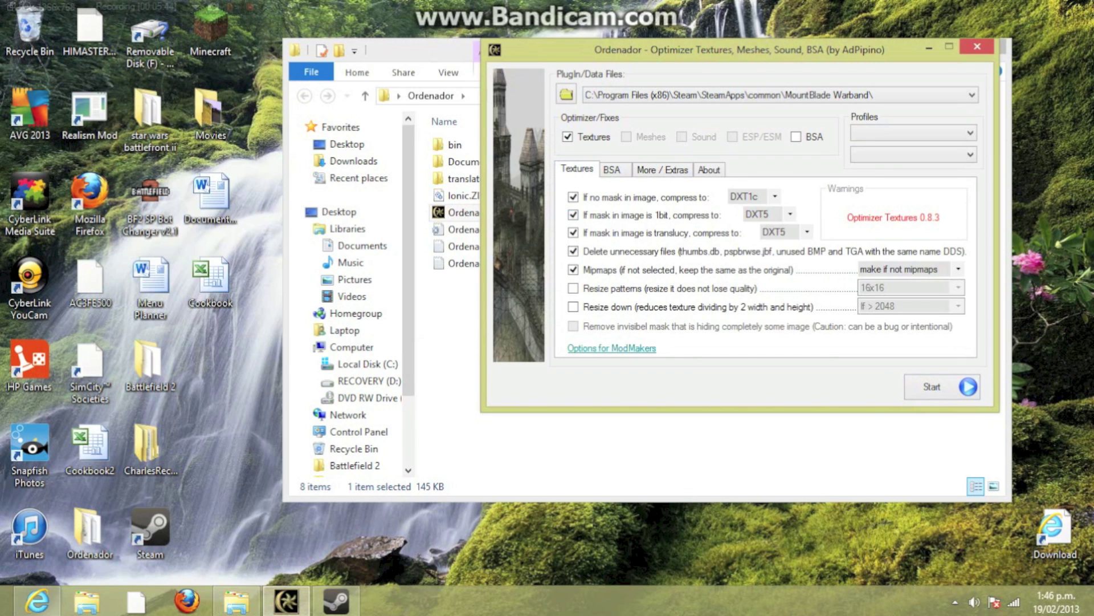
left_click_drag(684, 50, 561, 73)
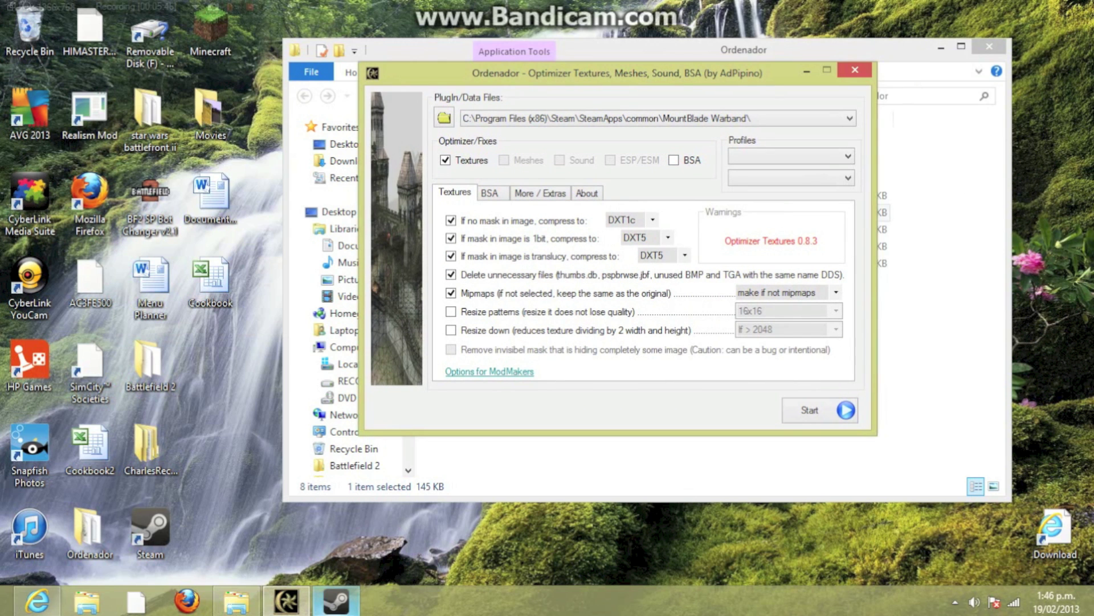
Step: Switch to Steam and view the local files options in the properties of Mount & Blade: Warband
left_click(336, 600)
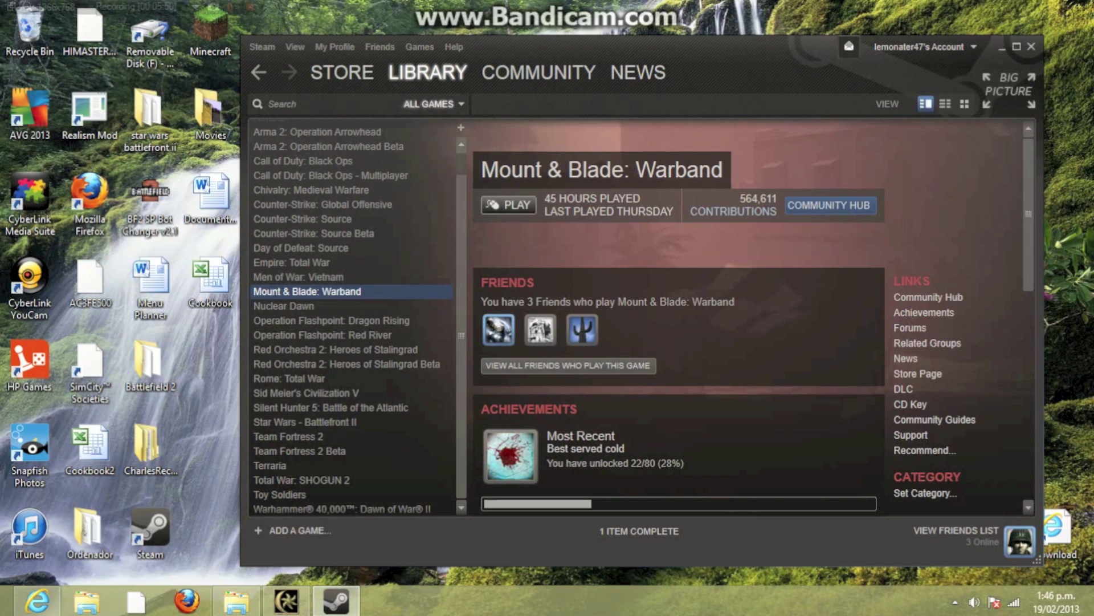
left_click_drag(550, 51, 711, 50)
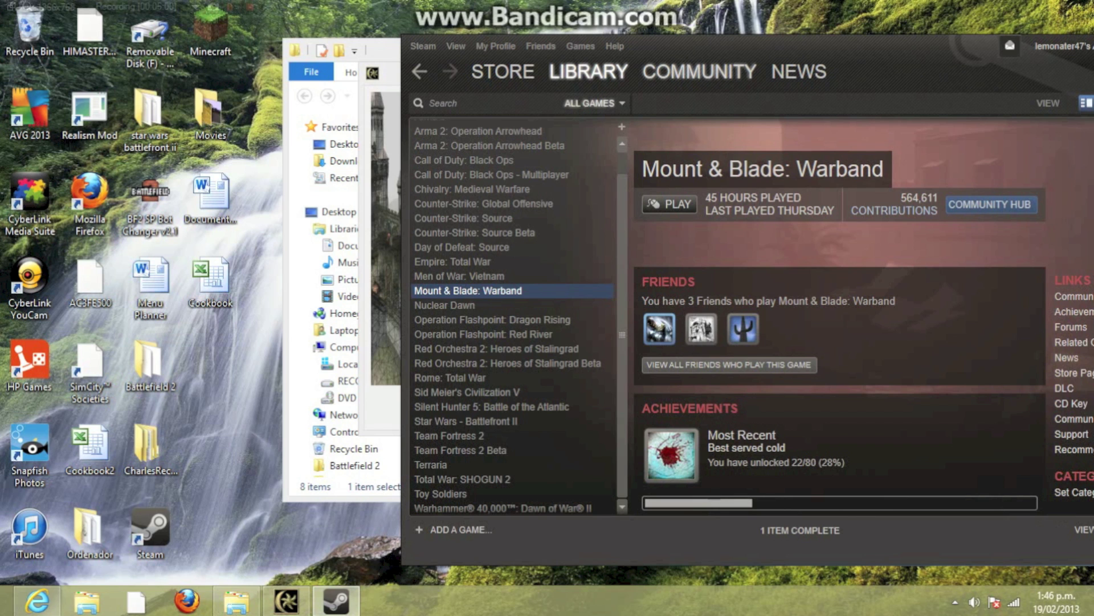
left_click_drag(872, 64, 821, 47)
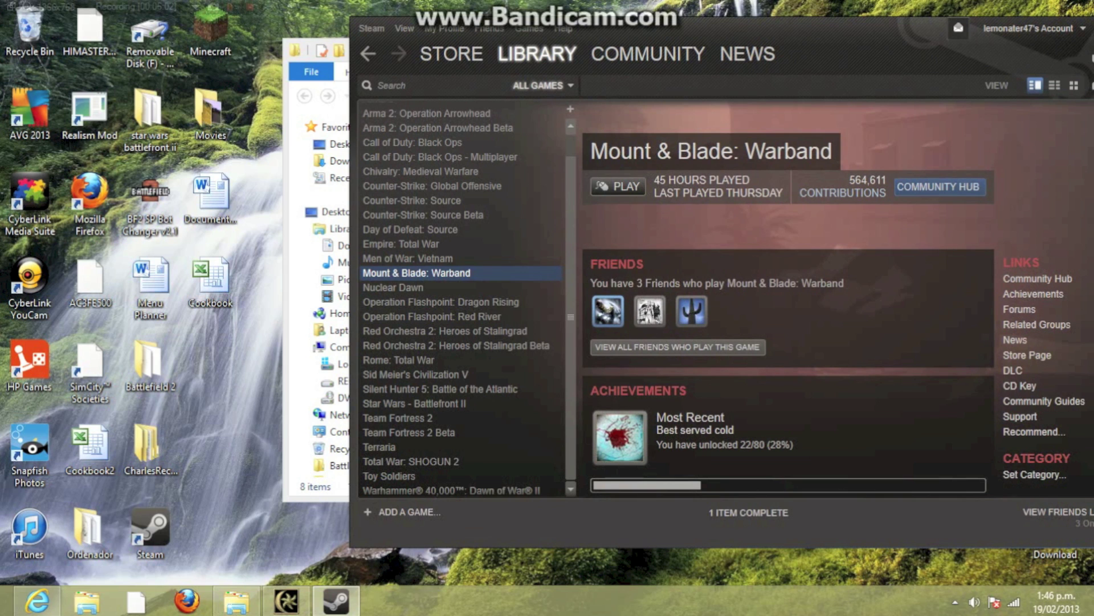
right_click(450, 274)
left_click(478, 520)
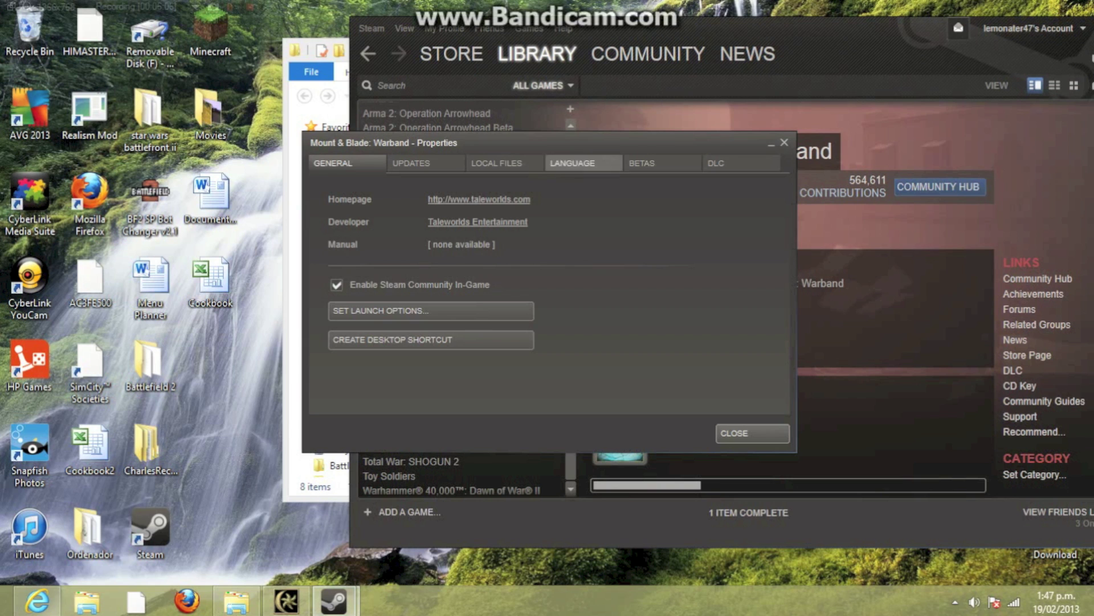
left_click(496, 163)
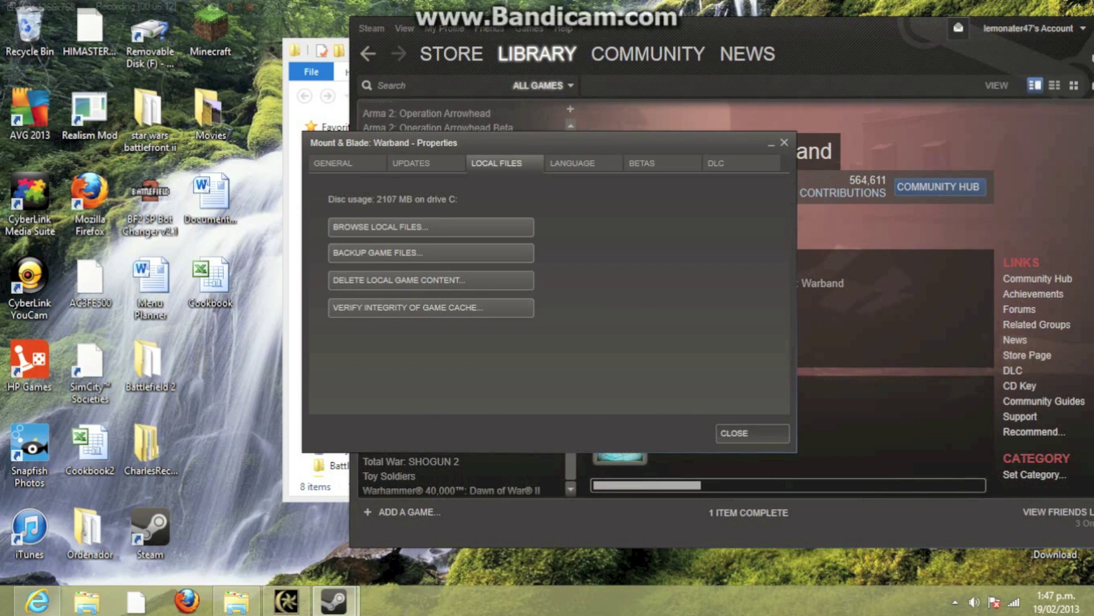
Step: Close the Mount & Blade: Warband properties and the Steam window
left_click(753, 433)
left_click_drag(753, 31, 542, 125)
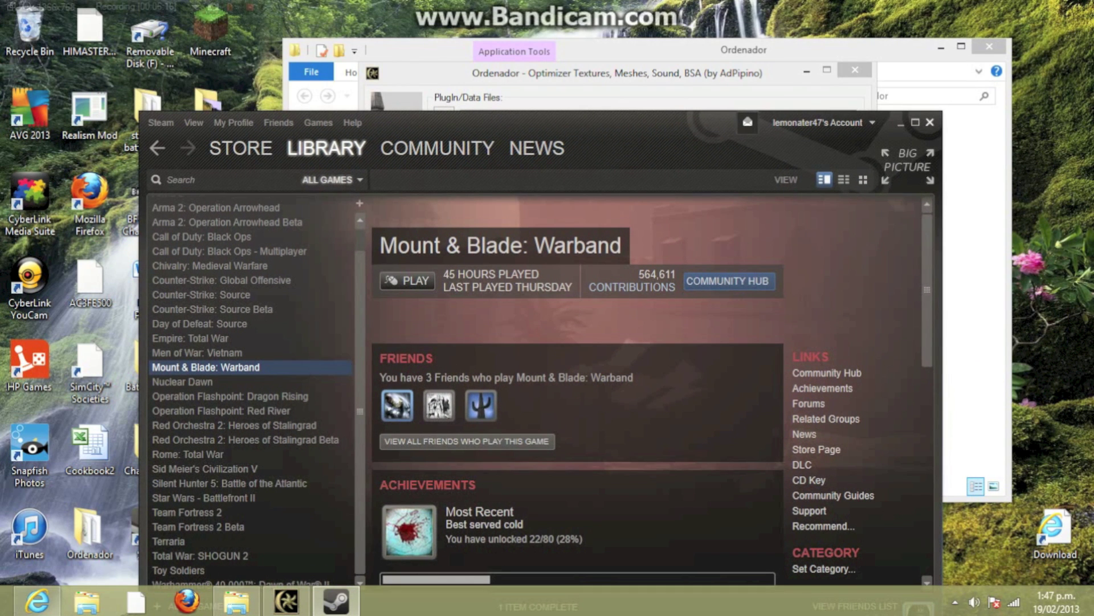
left_click(930, 122)
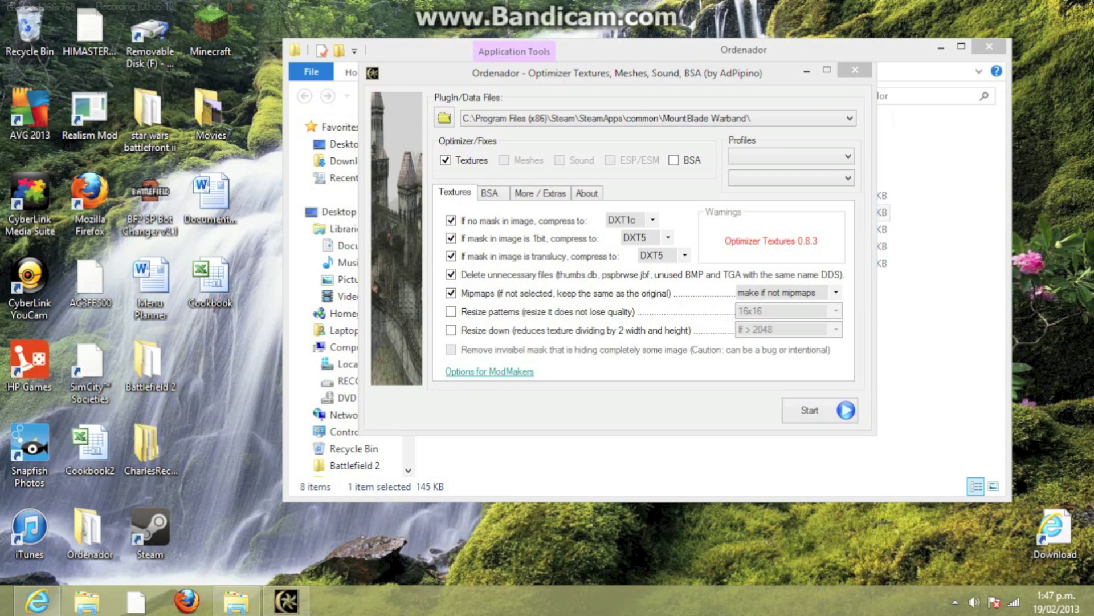